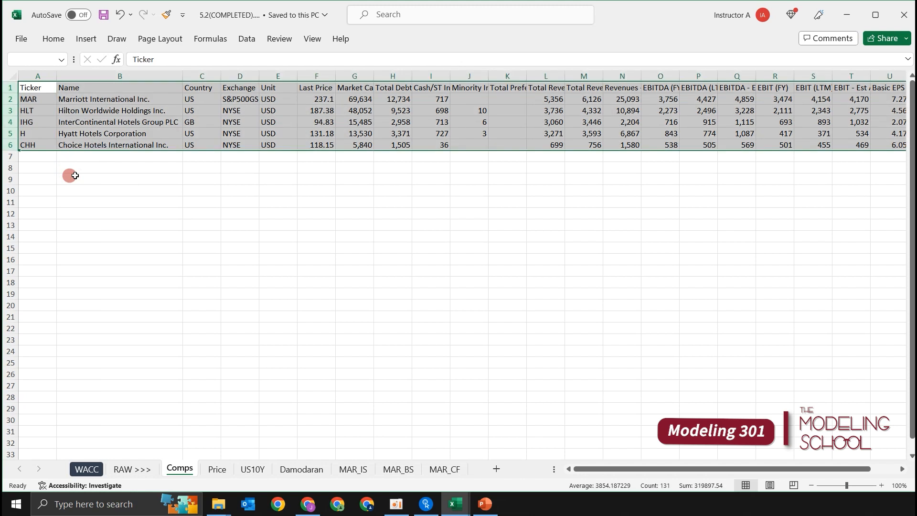
Look over the tickers and names of the hotel companies on the Comps sheet.
{"action": "key", "text": "Right"}
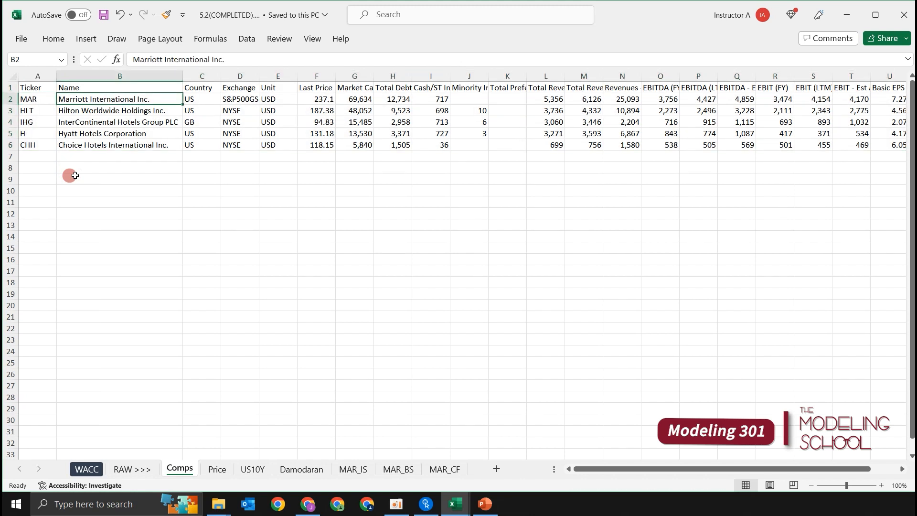
{"action": "key", "text": "ctrl+Home"}
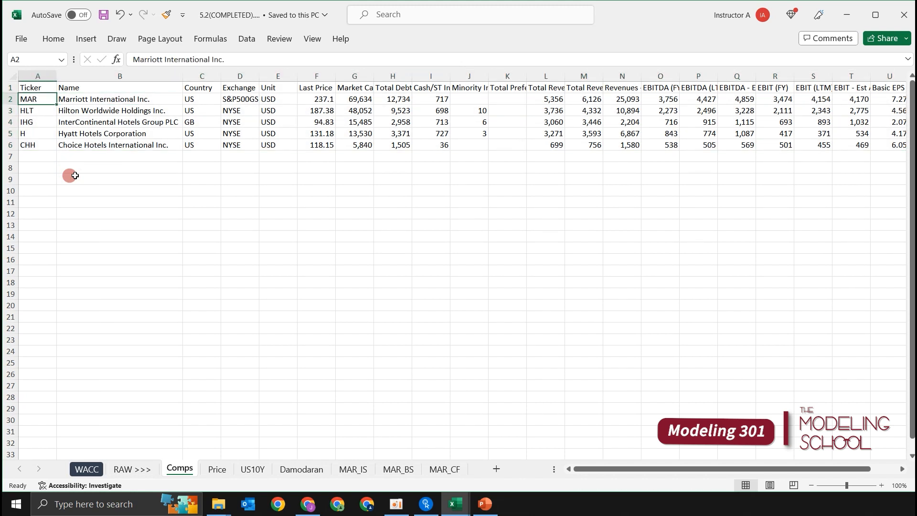
{"action": "key", "text": "Down"}
{"action": "key", "text": "Up"}
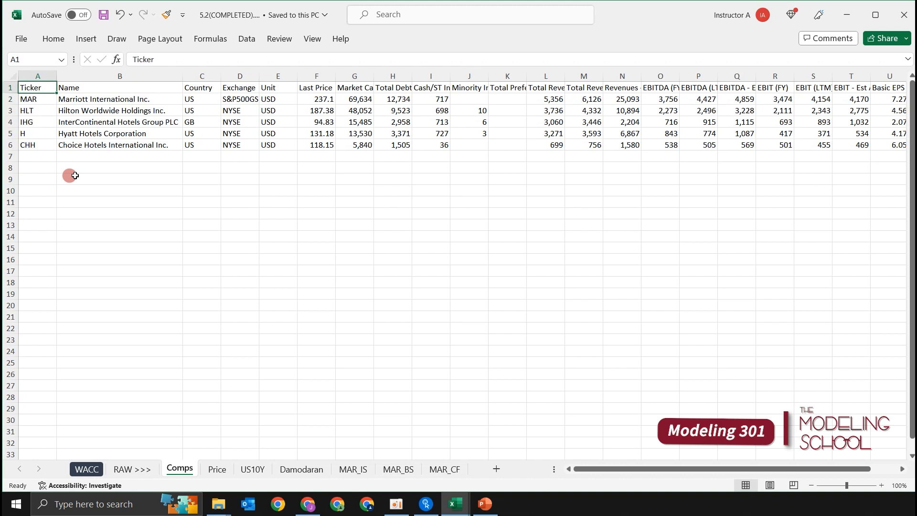
{"action": "key", "text": "Down"}
{"action": "key", "text": "Up"}
Open the Price sheet and look over the hotel company columns from Marriott to Choice.
{"action": "key", "text": "ctrl+Page_Down"}
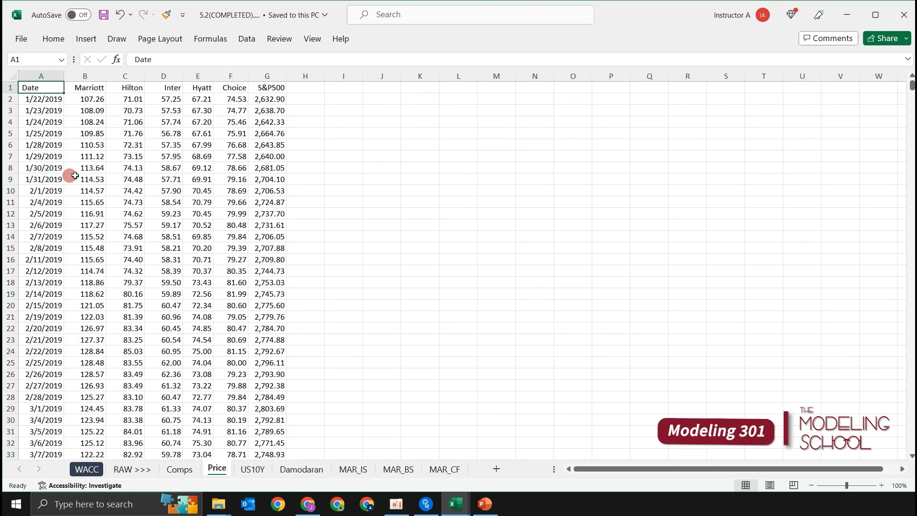
{"action": "key", "text": "Right"}
{"action": "key", "text": "Down"}
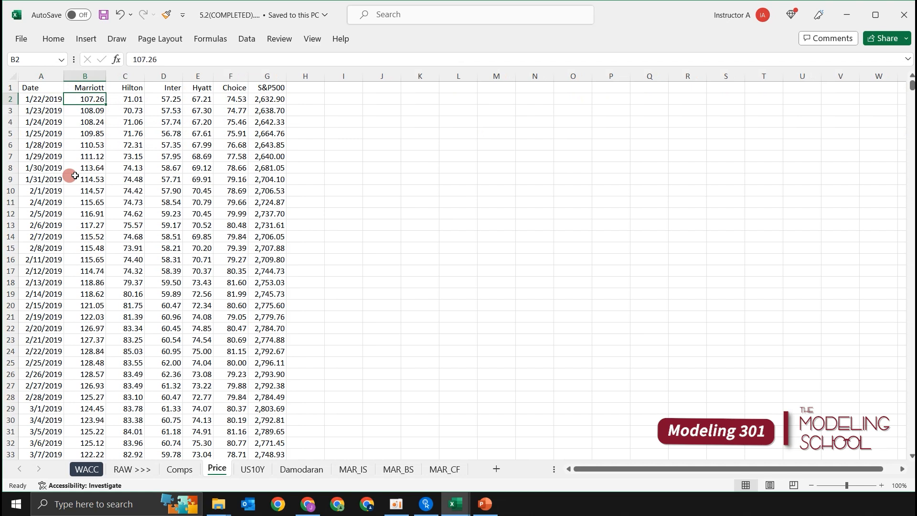
{"action": "key", "text": "ctrl+shift+Down"}
{"action": "key", "text": "Right"}
{"action": "key", "text": "ctrl+shift+Down"}
{"action": "key", "text": "Up"}
{"action": "key", "text": "Left"}
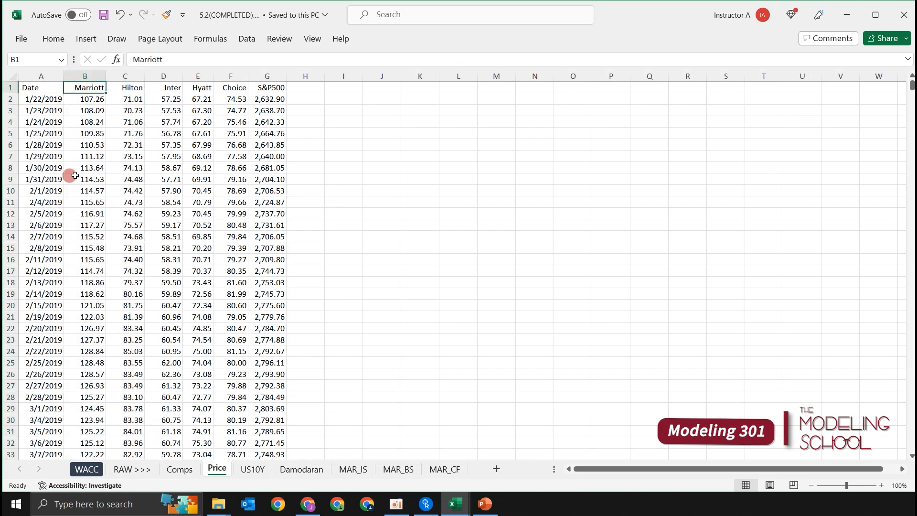
{"action": "key", "text": "ctrl+shift+Right"}
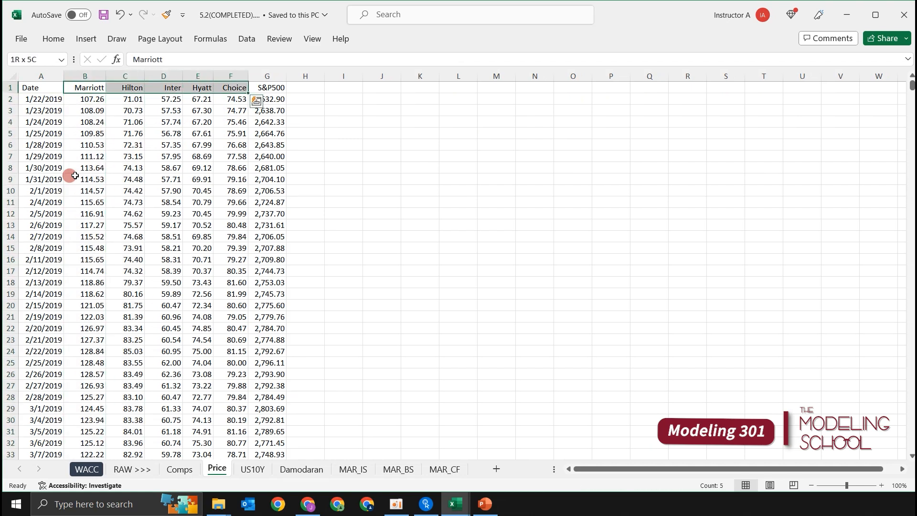
{"action": "key", "text": "Right"}
{"action": "key", "text": "Left"}
Examine the full daily price history of each hotel company, column by column from Marriott to Choice.
{"action": "key", "text": "ctrl+shift+Down"}
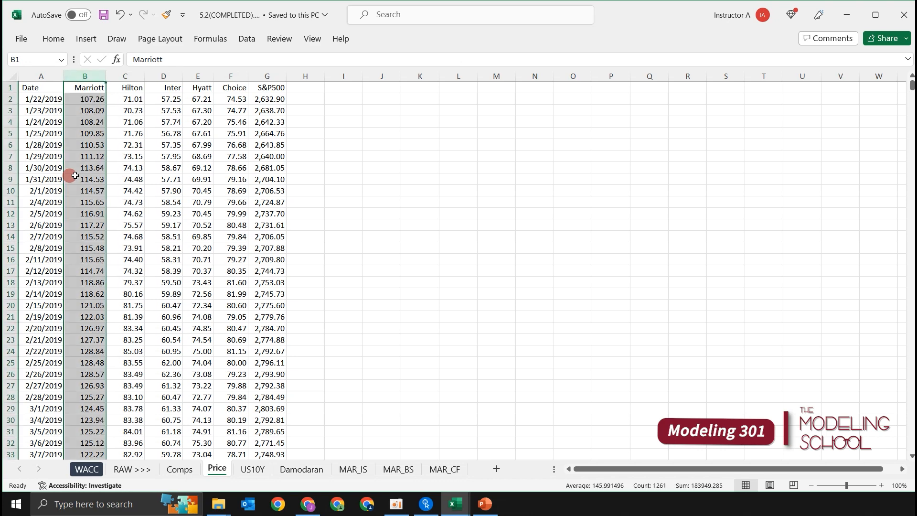
{"action": "key", "text": "Right"}
{"action": "key", "text": "ctrl+shift+Down"}
{"action": "key", "text": "Right"}
{"action": "key", "text": "ctrl+shift+Down"}
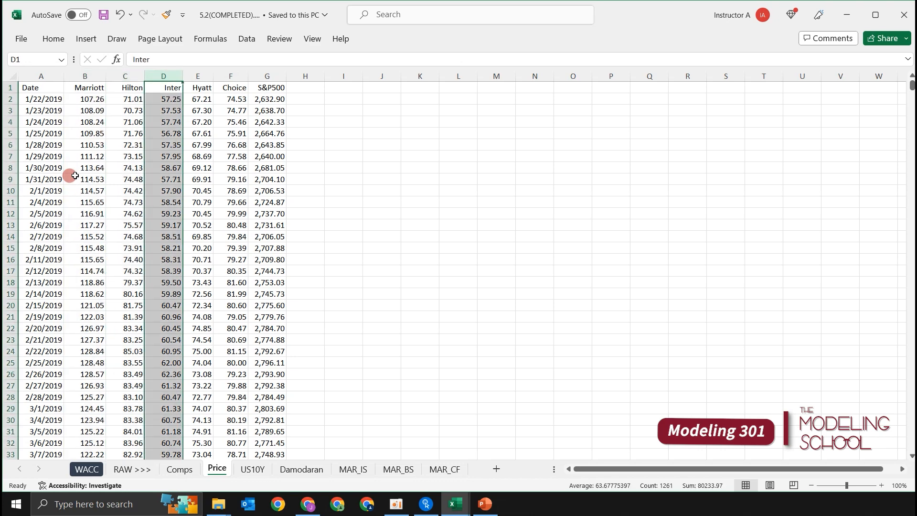
{"action": "key", "text": "Right"}
{"action": "key", "text": "ctrl+shift+Down"}
{"action": "key", "text": "Right"}
{"action": "key", "text": "ctrl+shift+Down"}
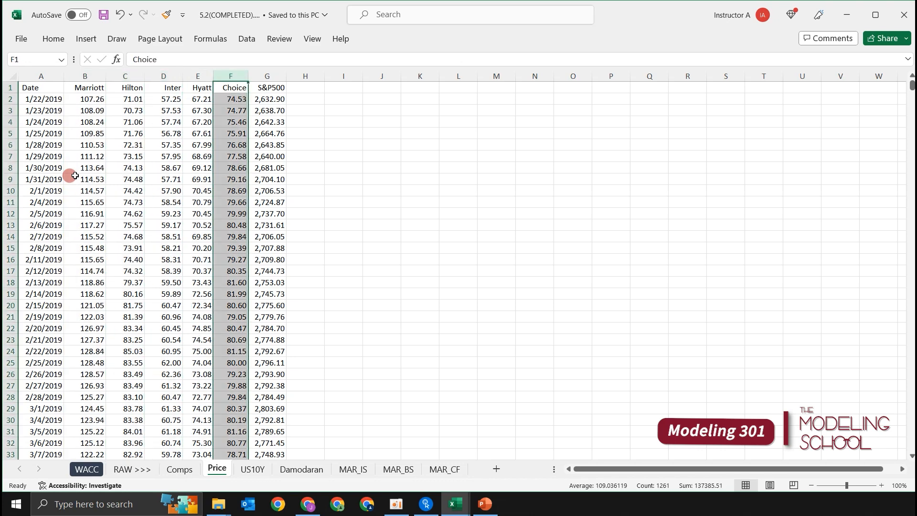
{"action": "key", "text": "shift+Left"}
{"action": "key", "text": "shift+Left"}
{"action": "key", "text": "shift+Left"}
{"action": "key", "text": "shift+Left"}
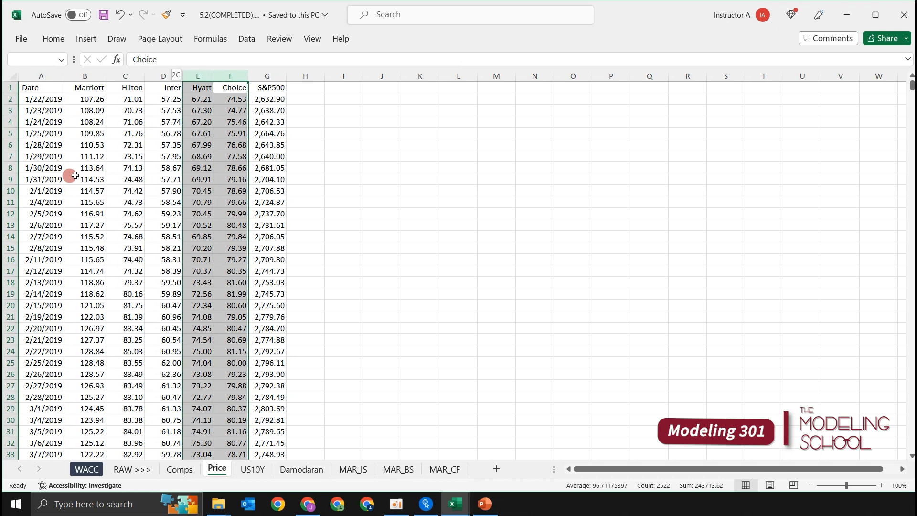
Examine the S&P500 price history on the Price sheet, then return to the Date column header.
{"action": "key", "text": "Right"}
{"action": "key", "text": "ctrl+shift+Down"}
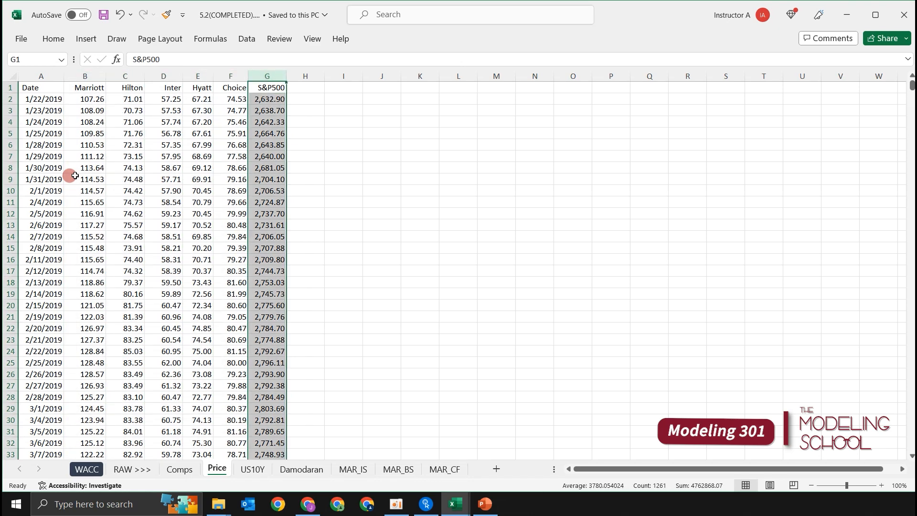
{"action": "key", "text": "Left"}
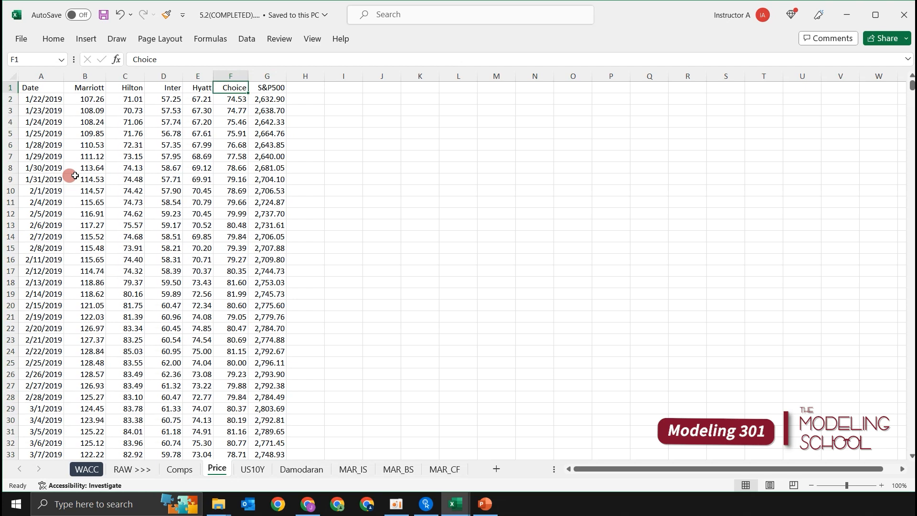
{"action": "key", "text": "Left"}
{"action": "key", "text": "Left"}
{"action": "key", "text": "Left"}
{"action": "key", "text": "Left"}
{"action": "key", "text": "Left"}
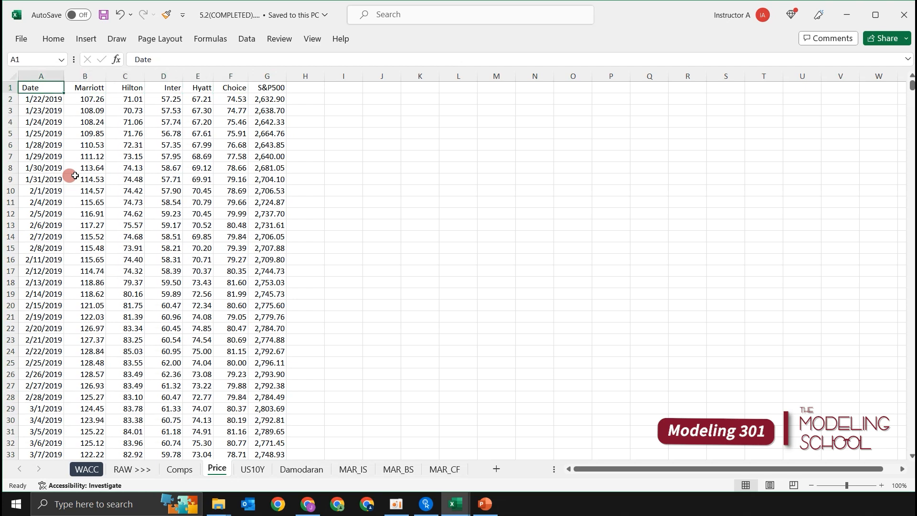
Open the US10Y sheet and examine its dated Treasury yield series and adjacent indicator columns.
{"action": "key", "text": "ctrl+Page_Down"}
{"action": "key", "text": "Right"}
{"action": "key", "text": "ctrl+shift+Down"}
{"action": "key", "text": "Right"}
{"action": "key", "text": "ctrl+shift+Down"}
{"action": "key", "text": "Left"}
{"action": "key", "text": "ctrl+shift+Down"}
{"action": "key", "text": "Right"}
{"action": "key", "text": "Left"}
{"action": "key", "text": "ctrl+shift+Down"}
{"action": "key", "text": "Right"}
{"action": "key", "text": "Left"}
{"action": "key", "text": "Left"}
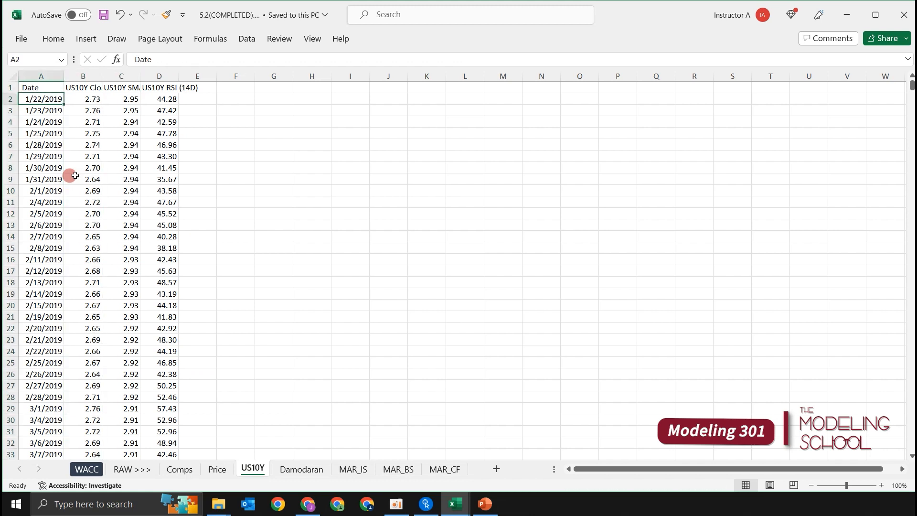
{"action": "key", "text": "ctrl+Down"}
{"action": "key", "text": "ctrl+Up"}
{"action": "key", "text": "Down"}
{"action": "key", "text": "Right"}
Open the Damodaran sheet and look over the first countries in the Country column.
{"action": "key", "text": "ctrl+Home"}
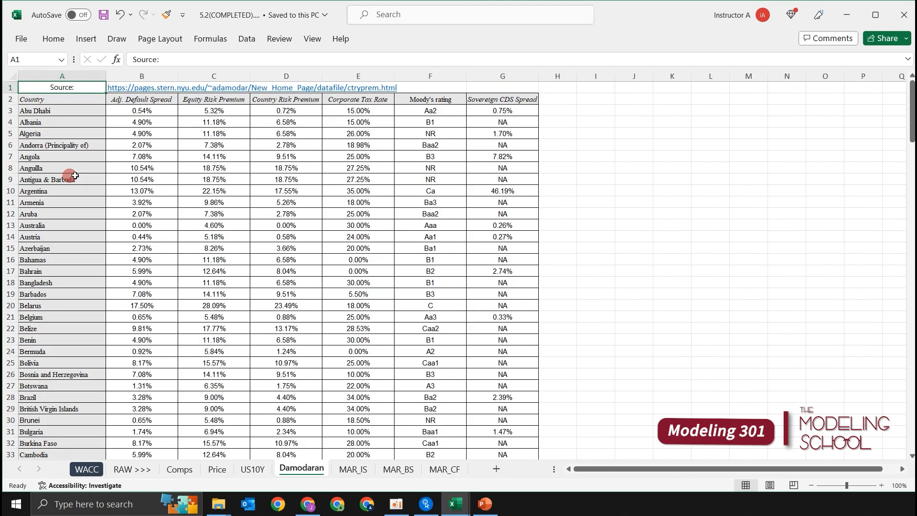
{"action": "key", "text": "Down"}
{"action": "key", "text": "Down"}
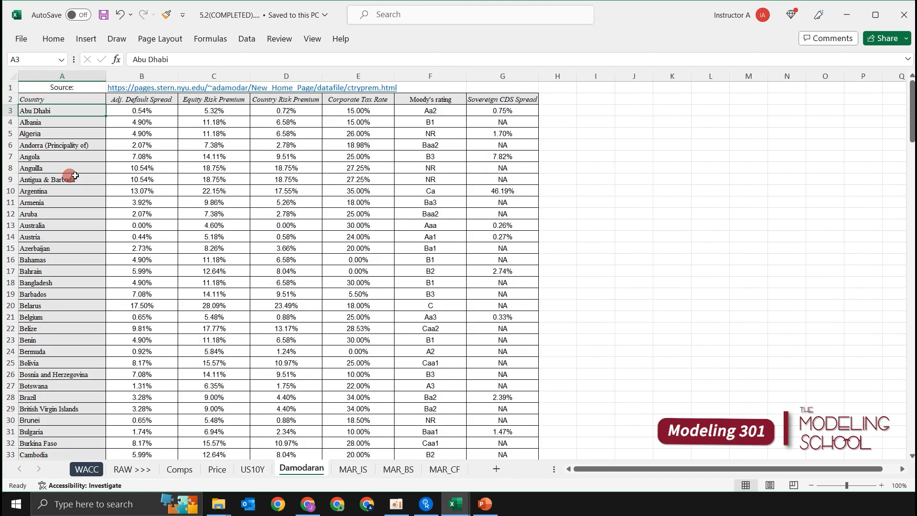
{"action": "key", "text": "Up"}
{"action": "key", "text": "Down"}
{"action": "key", "text": "Down"}
{"action": "key", "text": "Down"}
{"action": "key", "text": "Down"}
{"action": "key", "text": "Down"}
{"action": "key", "text": "Down"}
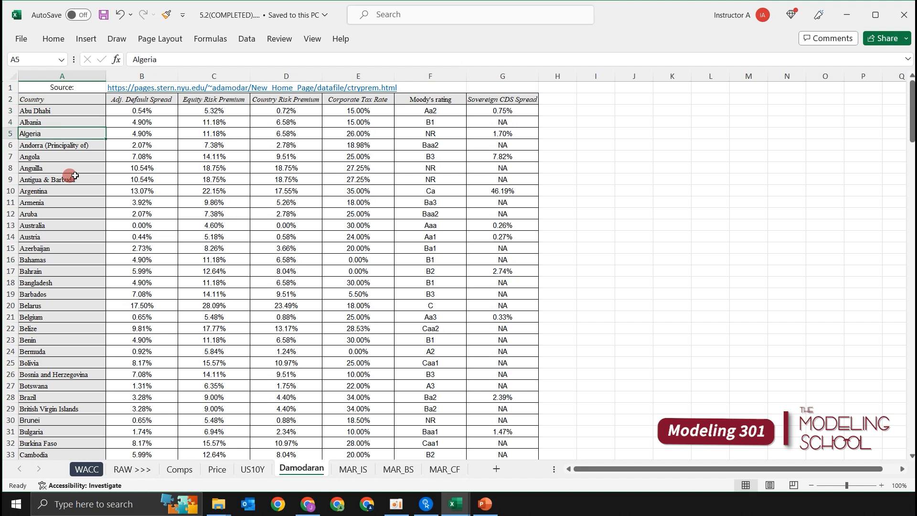
{"action": "key", "text": "Down"}
{"action": "key", "text": "Down"}
{"action": "key", "text": "Down"}
{"action": "key", "text": "Down"}
{"action": "key", "text": "Down"}
{"action": "key", "text": "Down"}
{"action": "key", "text": "Down"}
{"action": "key", "text": "Down"}
{"action": "key", "text": "Down"}
{"action": "key", "text": "Down"}
{"action": "key", "text": "Down"}
{"action": "key", "text": "Down"}
{"action": "key", "text": "Up"}
{"action": "key", "text": "Up"}
{"action": "key", "text": "Up"}
{"action": "key", "text": "Up"}
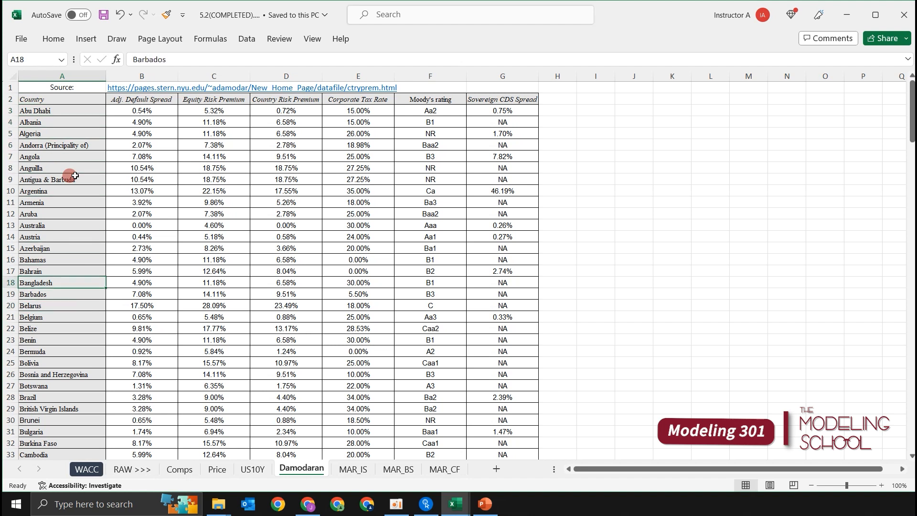
Browse further down the Damodaran country list, then return to the start of the sheet.
{"action": "key", "text": "Right"}
{"action": "key", "text": "Right"}
{"action": "key", "text": "Left"}
{"action": "key", "text": "Left"}
{"action": "key", "text": "Down"}
{"action": "key", "text": "Down"}
{"action": "key", "text": "Down"}
{"action": "key", "text": "Down"}
{"action": "key", "text": "Down"}
{"action": "key", "text": "Down"}
{"action": "key", "text": "Down"}
{"action": "key", "text": "Down"}
{"action": "key", "text": "Down"}
{"action": "key", "text": "Down"}
{"action": "key", "text": "Down"}
{"action": "key", "text": "Down"}
{"action": "key", "text": "Down"}
{"action": "key", "text": "Down"}
{"action": "key", "text": "Down"}
{"action": "key", "text": "Down"}
{"action": "key", "text": "Down"}
{"action": "key", "text": "Down"}
{"action": "key", "text": "Down"}
{"action": "key", "text": "Down"}
{"action": "key", "text": "Down"}
{"action": "key", "text": "Down"}
{"action": "key", "text": "Down"}
{"action": "key", "text": "Down"}
{"action": "key", "text": "Down"}
{"action": "key", "text": "Down"}
{"action": "key", "text": "Down"}
{"action": "key", "text": "Down"}
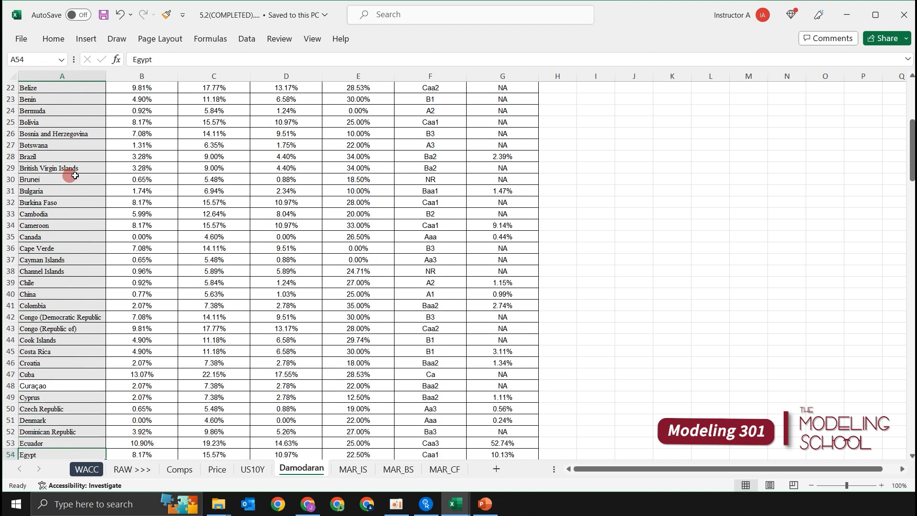
{"action": "key", "text": "Down"}
{"action": "key", "text": "Down"}
{"action": "key", "text": "Down"}
{"action": "key", "text": "Down"}
{"action": "key", "text": "Up"}
{"action": "key", "text": "Up"}
{"action": "key", "text": "Up"}
{"action": "key", "text": "Up"}
{"action": "key", "text": "Up"}
{"action": "key", "text": "Up"}
{"action": "key", "text": "Up"}
{"action": "key", "text": "Up"}
{"action": "key", "text": "Up"}
{"action": "key", "text": "Up"}
{"action": "key", "text": "Up"}
{"action": "key", "text": "Down"}
{"action": "key", "text": "Up"}
{"action": "key", "text": "Up"}
{"action": "key", "text": "Up"}
{"action": "key", "text": "Up"}
{"action": "key", "text": "Up"}
{"action": "key", "text": "Up"}
{"action": "key", "text": "Up"}
{"action": "key", "text": "Up"}
{"action": "key", "text": "Up"}
{"action": "key", "text": "Up"}
{"action": "key", "text": "Up"}
{"action": "key", "text": "Up"}
{"action": "key", "text": "Up"}
{"action": "key", "text": "Up"}
{"action": "key", "text": "Up"}
{"action": "key", "text": "Up"}
{"action": "key", "text": "Up"}
{"action": "key", "text": "Up"}
{"action": "key", "text": "Up"}
{"action": "key", "text": "Up"}
{"action": "key", "text": "Down"}
{"action": "key", "text": "Up"}
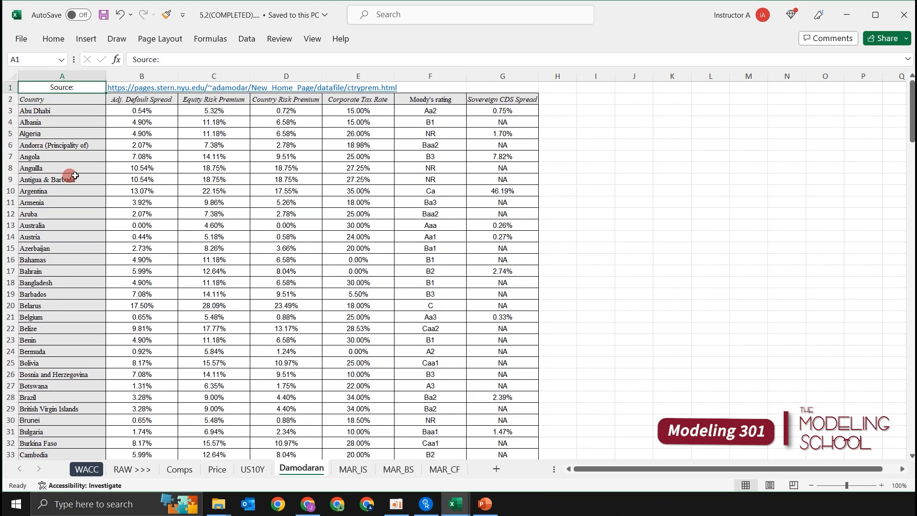
Examine the Equity Risk Premium column of the Damodaran country table.
{"action": "key", "text": "Right"}
{"action": "key", "text": "Right"}
{"action": "key", "text": "Left"}
{"action": "key", "text": "Left"}
{"action": "key", "text": "Down"}
{"action": "key", "text": "Down"}
{"action": "key", "text": "Right"}
{"action": "key", "text": "Right"}
{"action": "key", "text": "Right"}
{"action": "key", "text": "ctrl+space"}
{"action": "key", "text": "Left"}
{"action": "key", "text": "ctrl+space"}
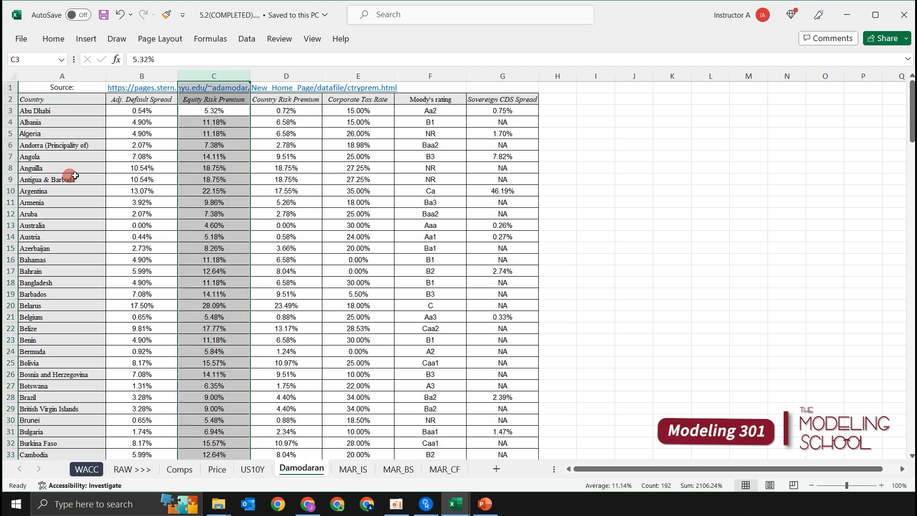
{"action": "key", "text": "Right"}
{"action": "key", "text": "Left"}
{"action": "key", "text": "ctrl+space"}
Check the source web address given above the Damodaran country table.
{"action": "key", "text": "Up"}
{"action": "key", "text": "Up"}
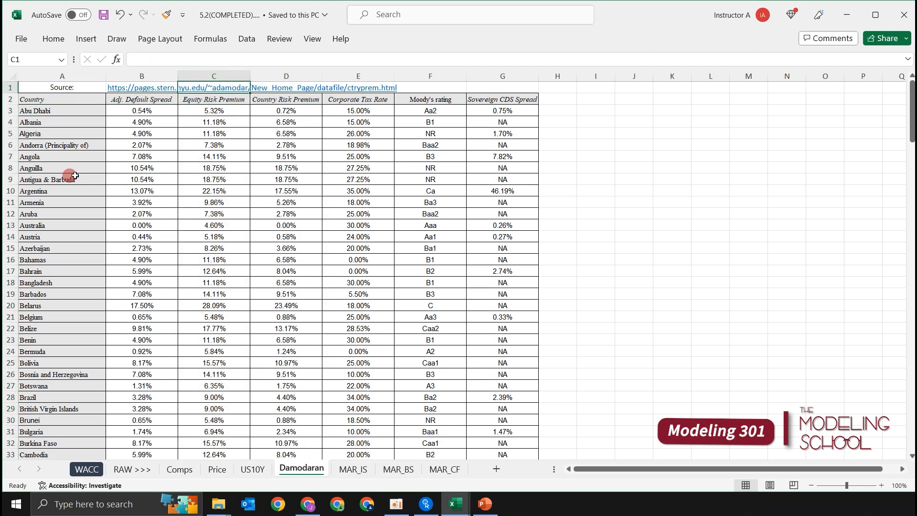
{"action": "key", "text": "Left"}
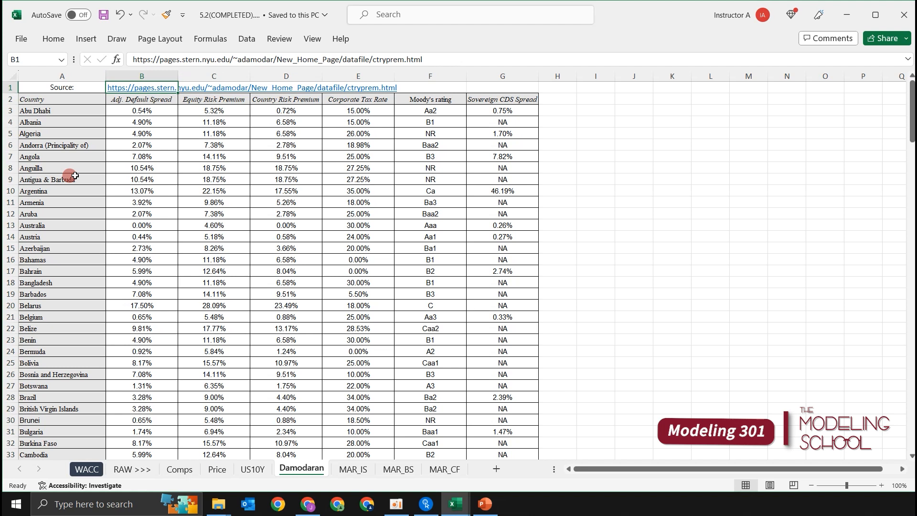
{"action": "key", "text": "Right"}
{"action": "key", "text": "Left"}
Examine the Corporate Tax Rate column of the Damodaran table, then return to cell A1.
{"action": "key", "text": "Right"}
{"action": "key", "text": "Right"}
{"action": "key", "text": "Down"}
{"action": "key", "text": "Down"}
{"action": "key", "text": "Right"}
{"action": "key", "text": "ctrl+space"}
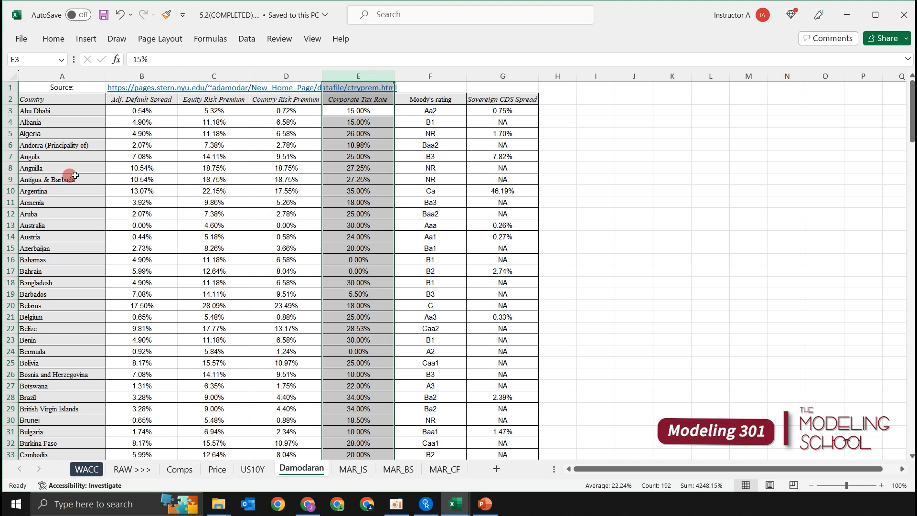
{"action": "key", "text": "ctrl+Home"}
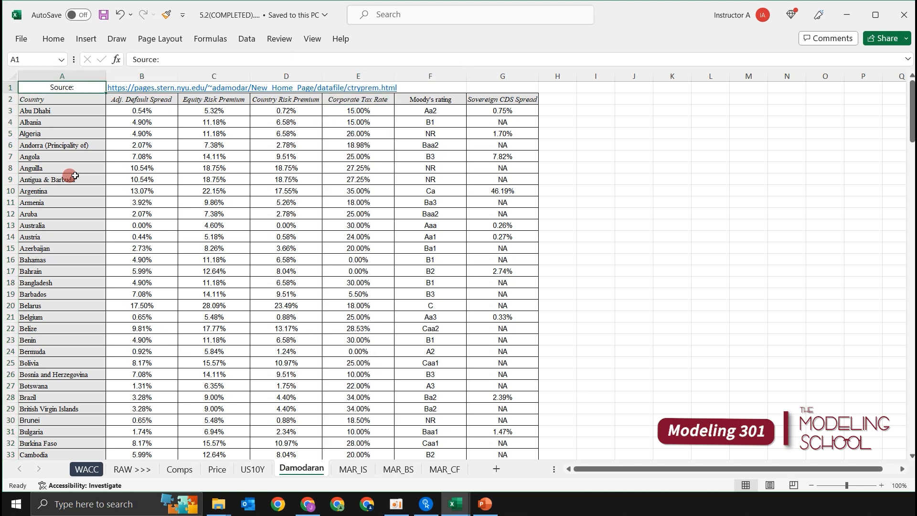
Look through Marriott's financial statements on the MAR_IS, MAR_BS and MAR_CF sheets.
{"action": "key", "text": "ctrl+Page_Down"}
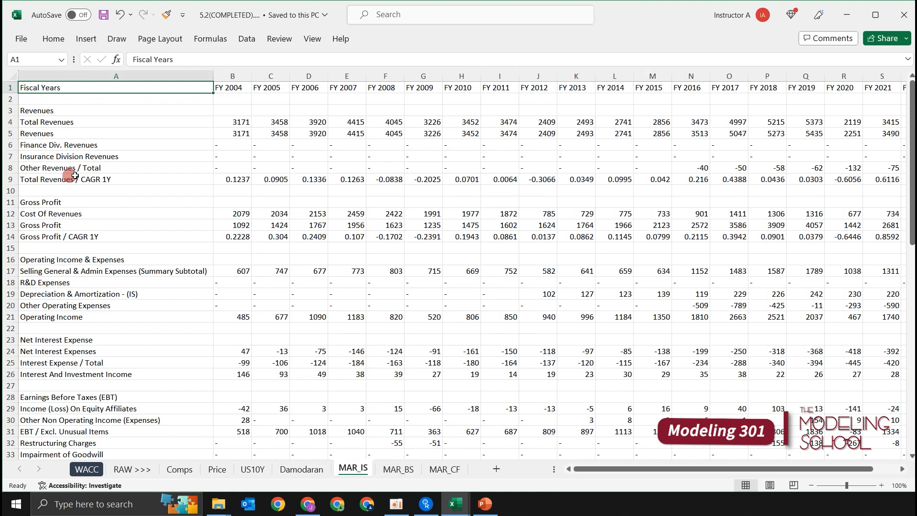
{"action": "key", "text": "ctrl+Page_Down"}
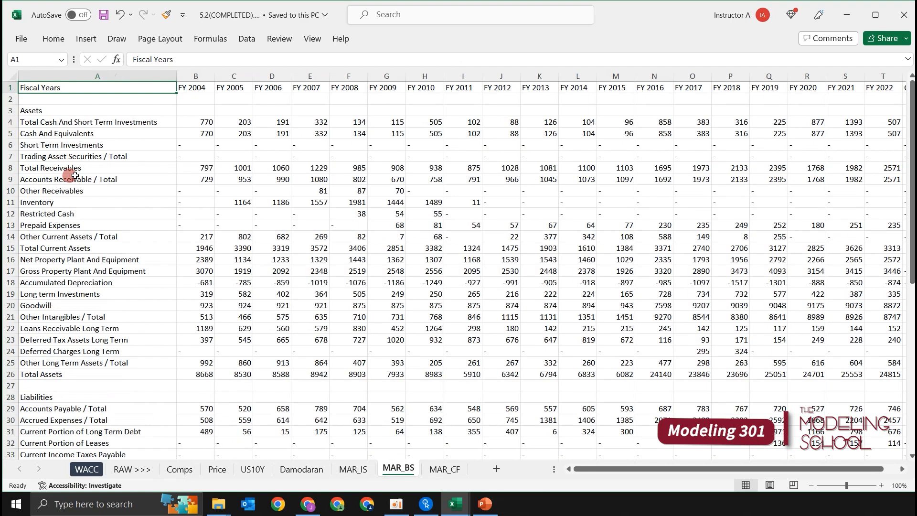
{"action": "key", "text": "ctrl+Page_Down"}
Go back through the raw data sheets to the WACC sheet.
{"action": "key", "text": "ctrl+Page_Up"}
{"action": "key", "text": "ctrl+Page_Up"}
{"action": "key", "text": "ctrl+Page_Up"}
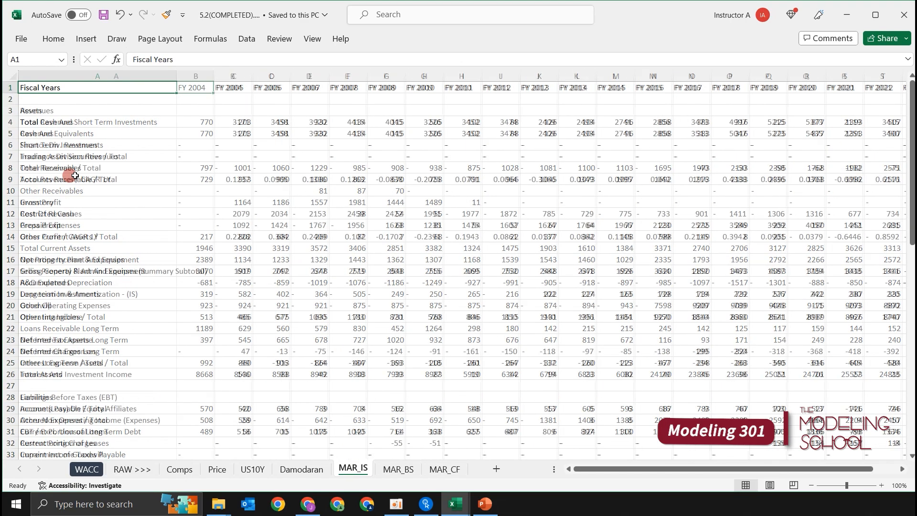
{"action": "key", "text": "ctrl+Page_Up"}
{"action": "key", "text": "ctrl+Page_Up"}
{"action": "key", "text": "ctrl+Page_Up"}
{"action": "key", "text": "ctrl+Page_Up"}
{"action": "key", "text": "ctrl+Page_Up"}
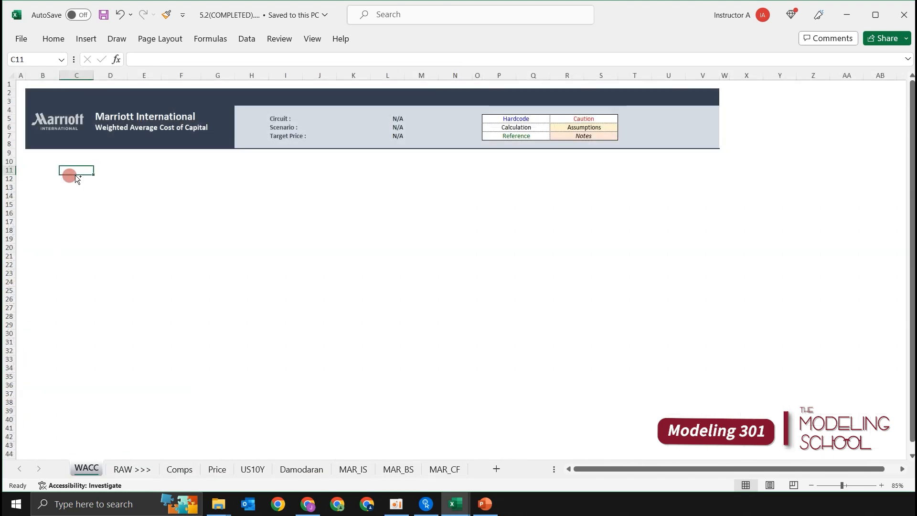
{"action": "key", "text": "Left"}
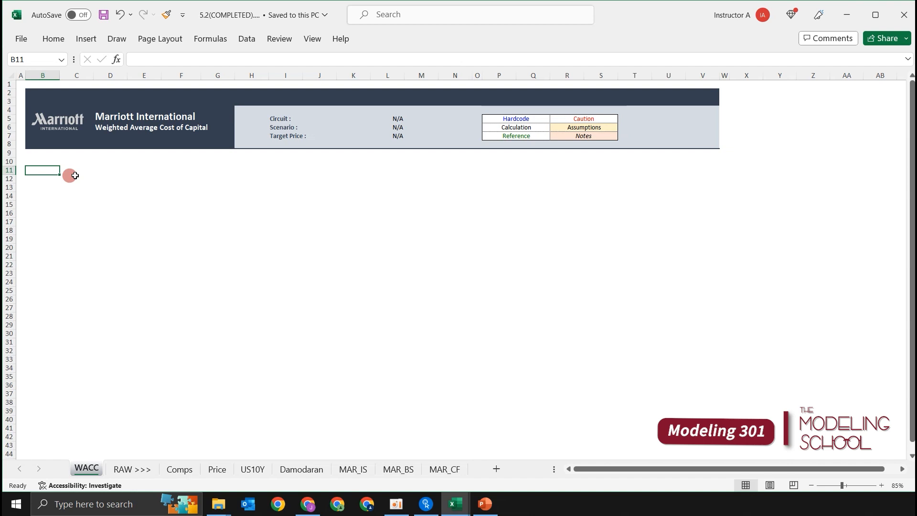
{"action": "type", "text": "Wa"}
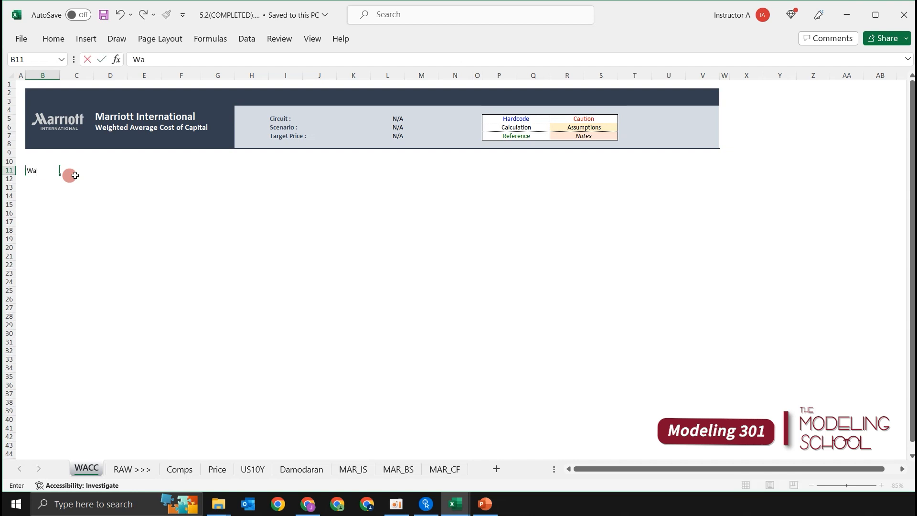
{"action": "key", "text": "Escape"}
Enter the heading "WACC Calculation" in cell B11 of the WACC sheet.
{"action": "scroll", "coordinate": [69, 172], "scroll_direction": "up", "scroll_amount": 2}
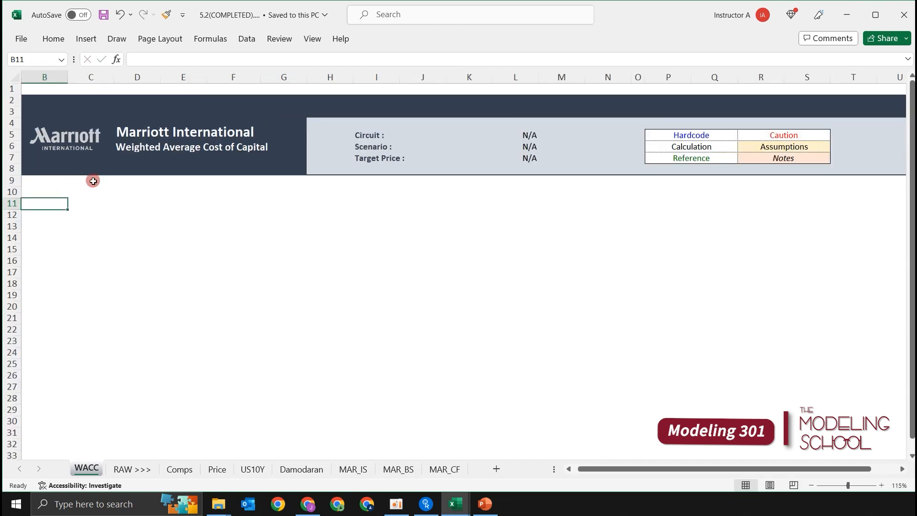
{"action": "left_click", "coordinate": [102, 202]}
{"action": "key", "text": "Home"}
{"action": "key", "text": "Right"}
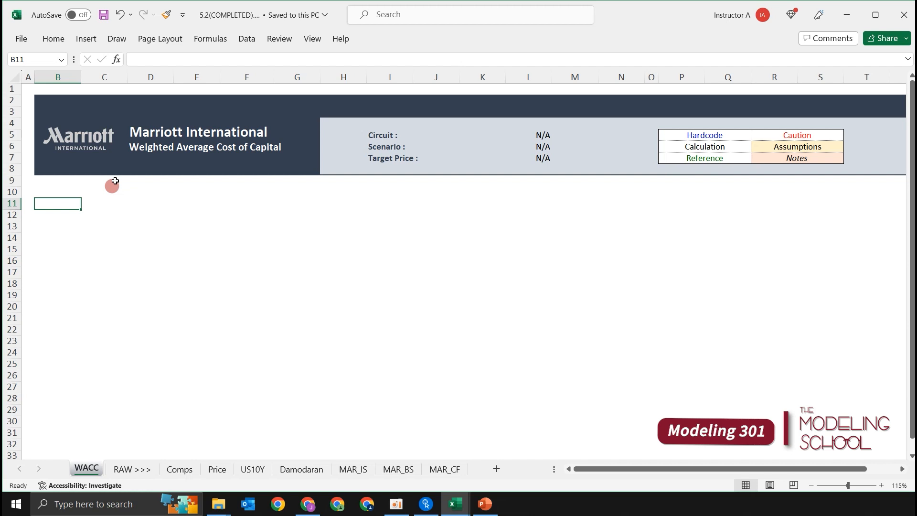
{"action": "type", "text": "WACC "}
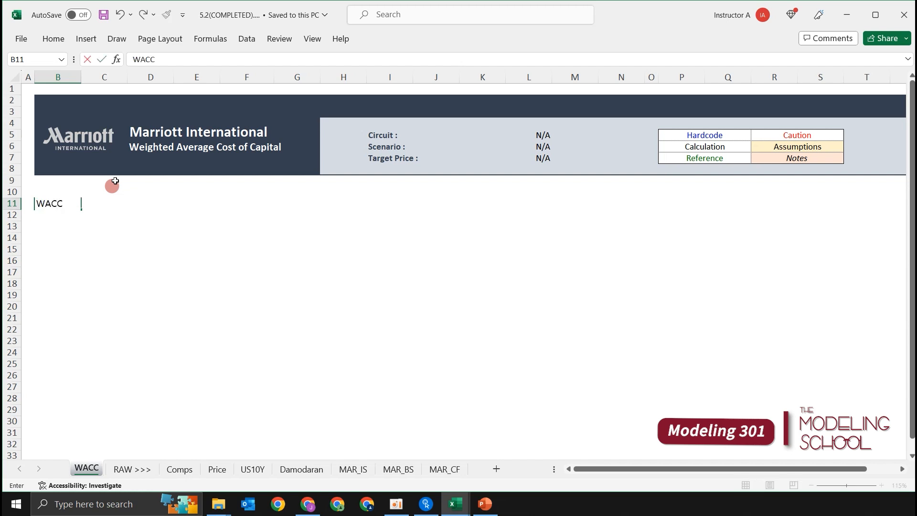
{"action": "type", "text": "Calculation"}
{"action": "key", "text": "Return"}
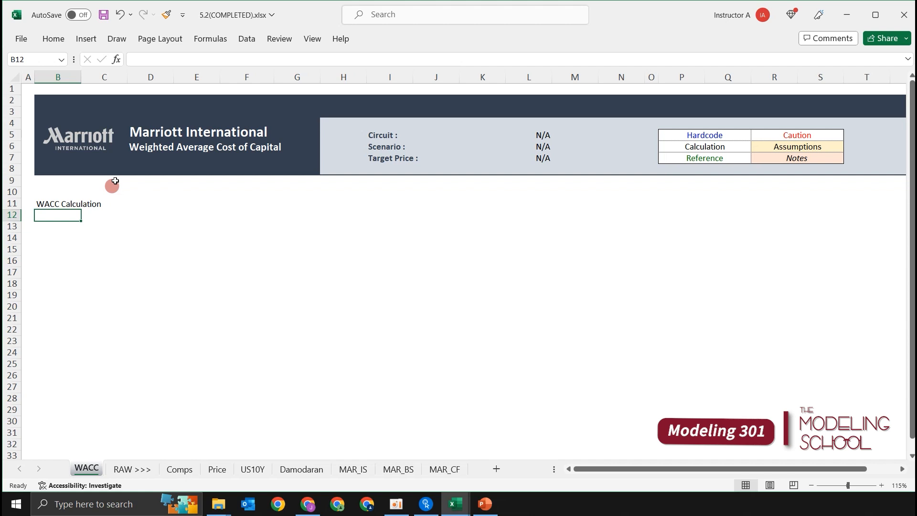
Enter the label "(+) Debt % of Total Capital" in cell B12.
{"action": "type", "text": "(+)"}
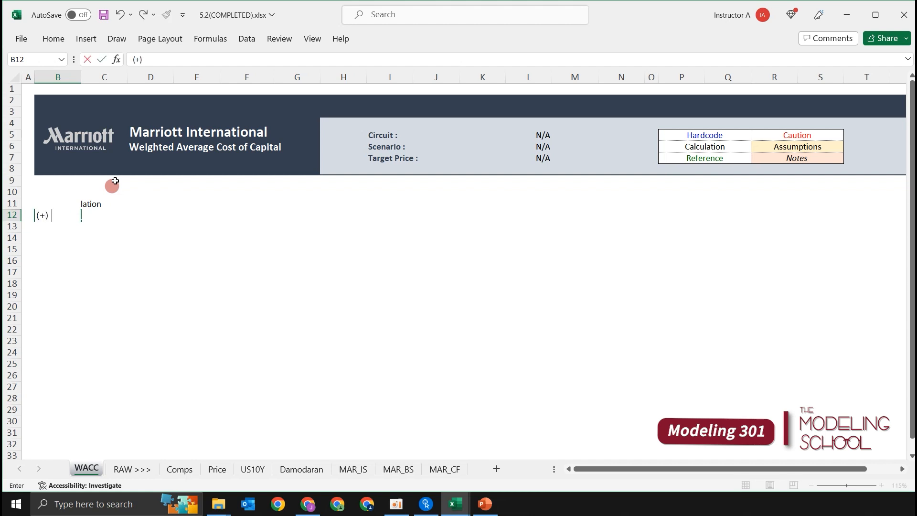
{"action": "type", "text": " Debt % of Total Capital"}
{"action": "key", "text": "Return"}
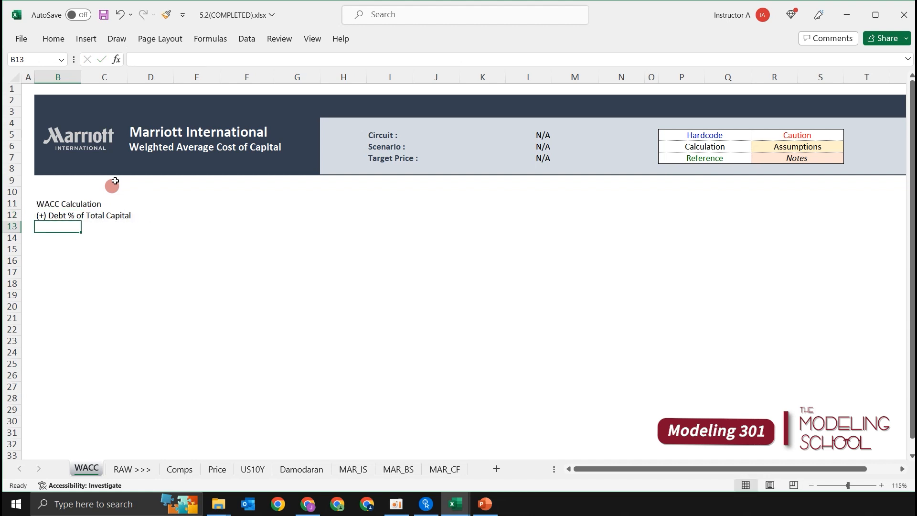
{"action": "key", "text": "Up"}
{"action": "key", "text": "Right"}
{"action": "key", "text": "Left"}
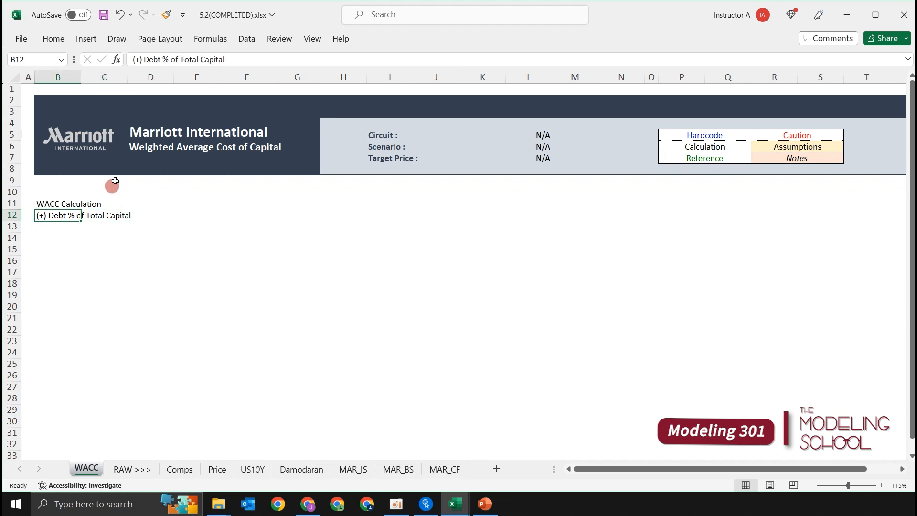
Enter the label "(x) Pre-Tax Cost of Debt" in cell B13.
{"action": "key", "text": "Down"}
{"action": "type", "text": "(x)"}
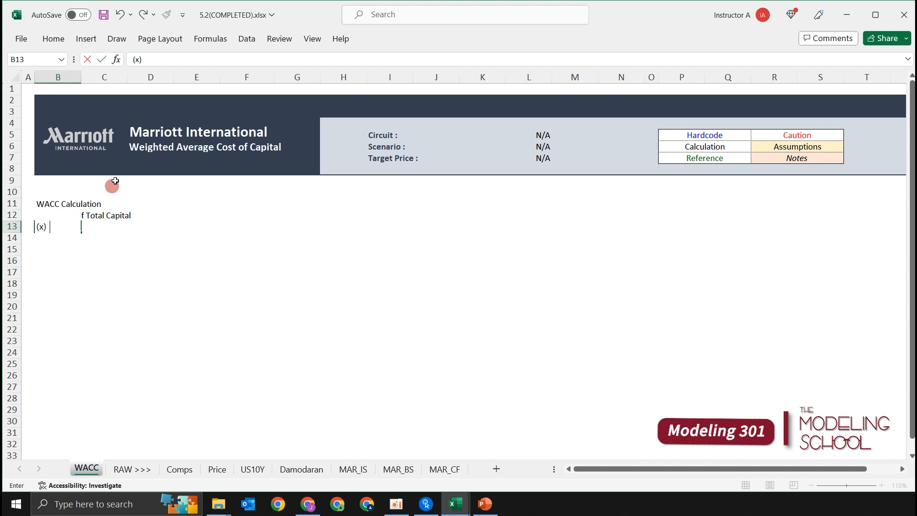
{"action": "type", "text": " Eq"}
{"action": "key", "text": "BackSpace"}
{"action": "key", "text": "BackSpace"}
{"action": "type", "text": "Pre-Tax Cost"}
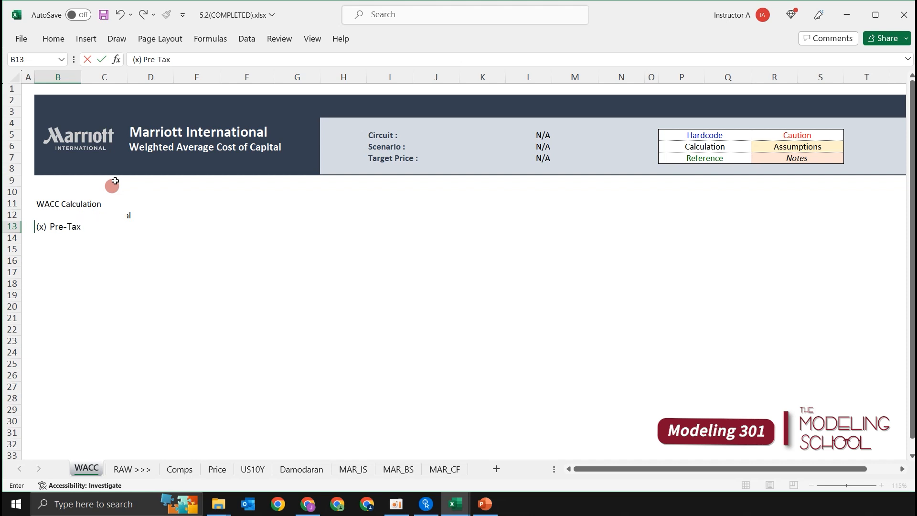
{"action": "type", "text": " of Debt"}
{"action": "key", "text": "Return"}
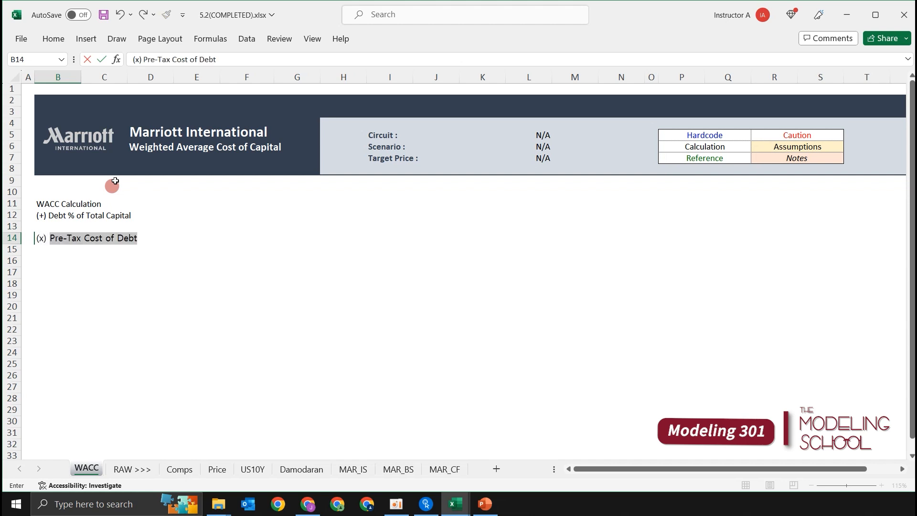
Enter the label "(x) (1 - Tax Rate)" in cell B14.
{"action": "type", "text": "(1 - Tax Rate)"}
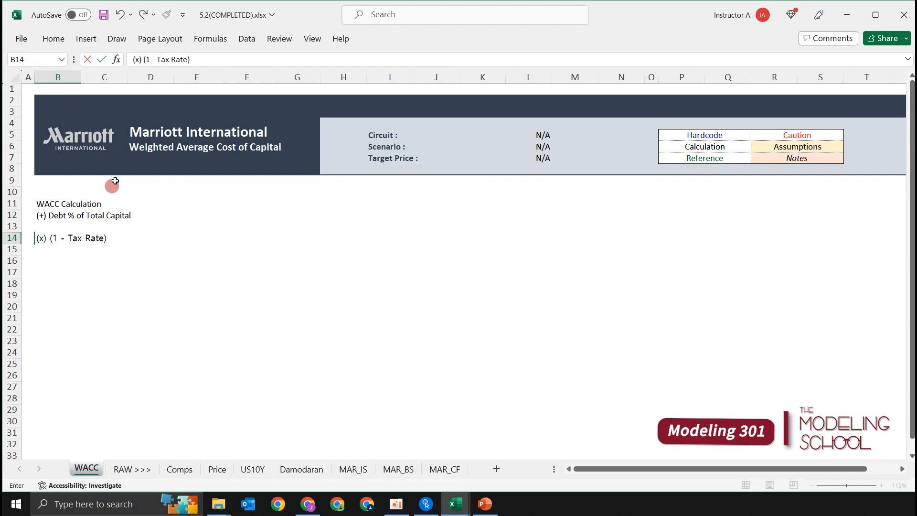
{"action": "key", "text": "Return"}
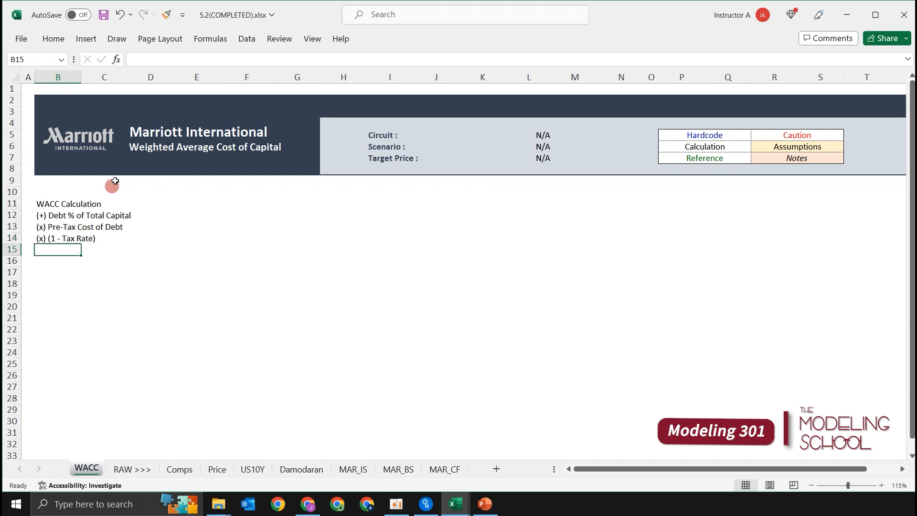
Enter the label "(+) Equity % of Total Capital" in cell B15.
{"action": "type", "text": "(+"}
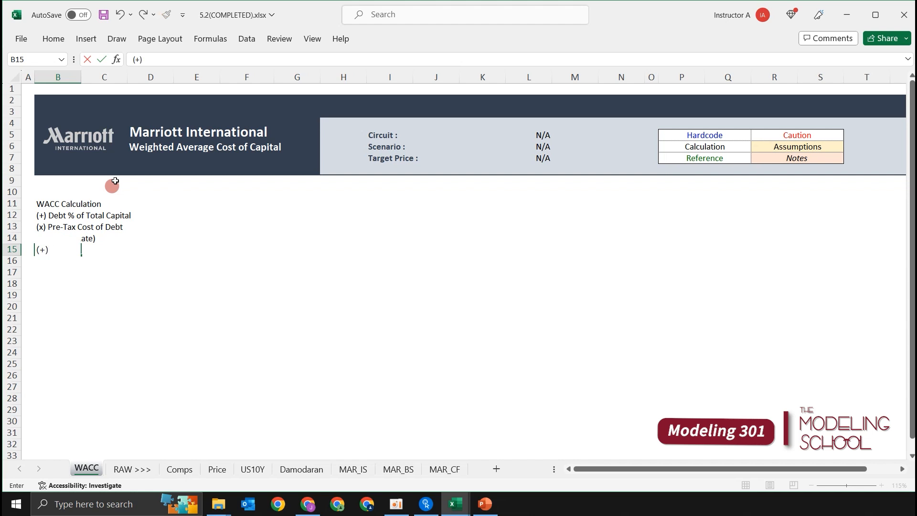
{"action": "type", "text": ") Eq"}
{"action": "type", "text": "uity"}
{"action": "type", "text": " % of T"}
{"action": "type", "text": "toal"}
{"action": "key", "text": "BackSpace"}
{"action": "key", "text": "BackSpace"}
{"action": "key", "text": "BackSpace"}
{"action": "key", "text": "BackSpace"}
{"action": "type", "text": "otal Capital"}
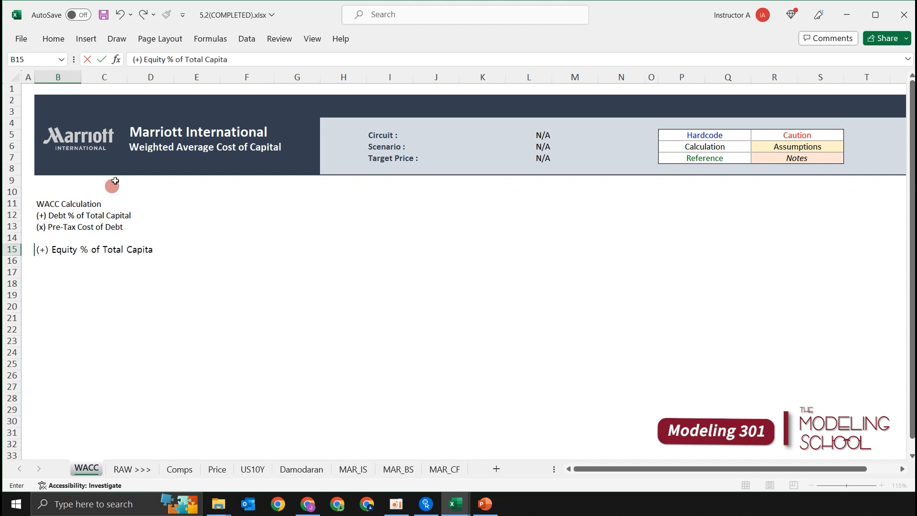
{"action": "key", "text": "Return"}
Enter the label "(x) Cost of Equity" in cell B16.
{"action": "type", "text": "("}
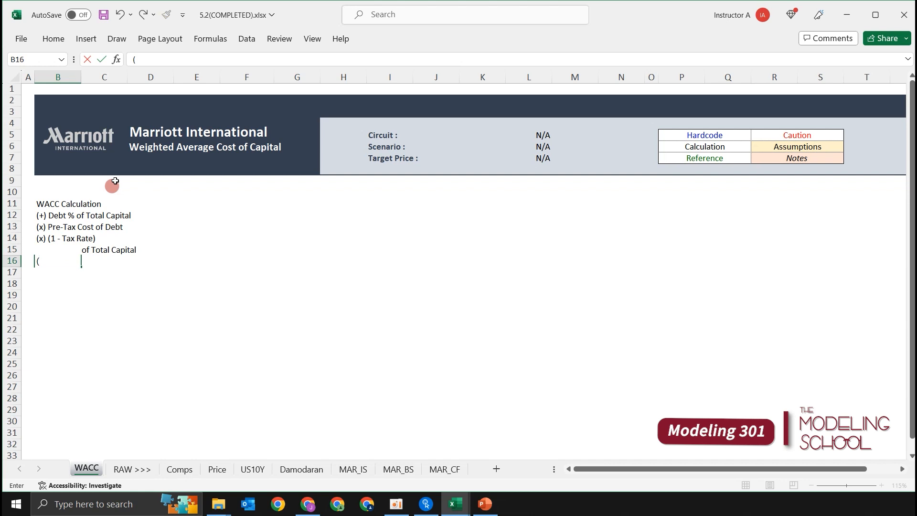
{"action": "type", "text": "x) Cost of Equity"}
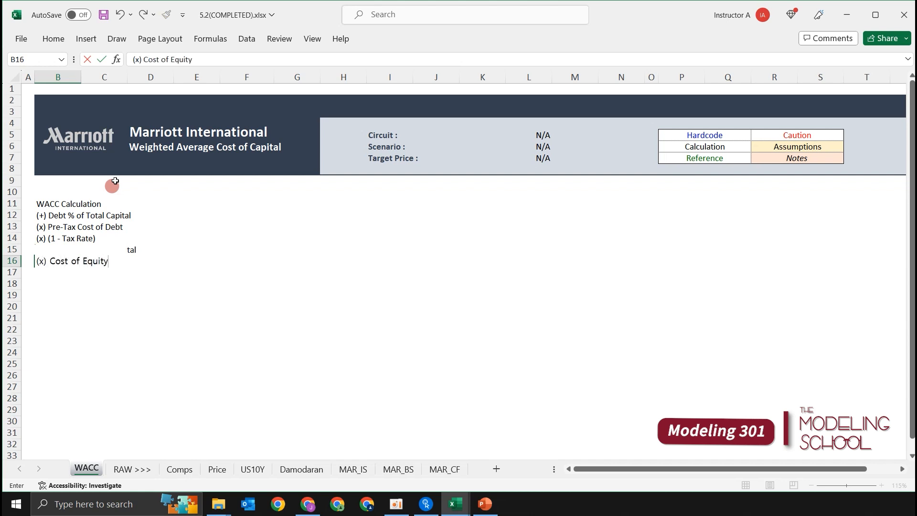
{"action": "key", "text": "Return"}
Enter the result label "(=) WACC" in cell B17.
{"action": "key", "text": "Up"}
{"action": "key", "text": "Up"}
{"action": "key", "text": "Up"}
{"action": "key", "text": "Up"}
{"action": "key", "text": "Up"}
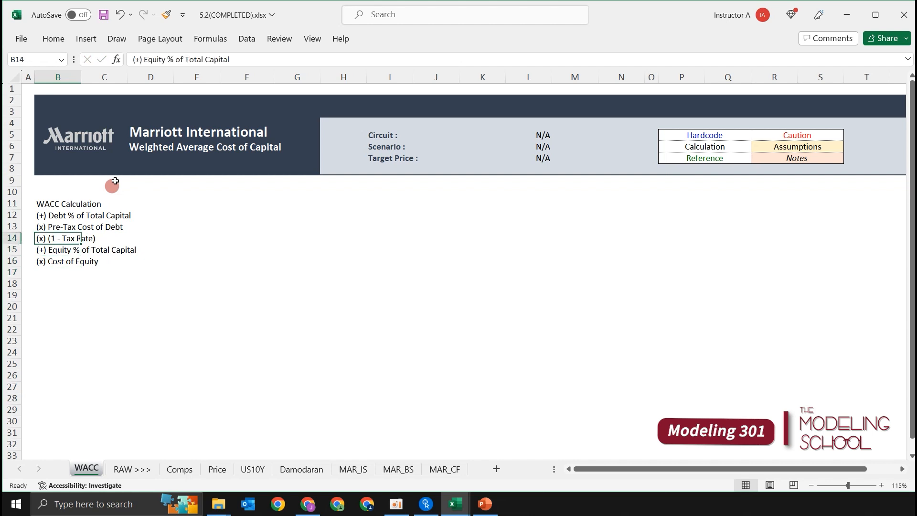
{"action": "key", "text": "Down"}
{"action": "key", "text": "Down"}
{"action": "key", "text": "Down"}
{"action": "key", "text": "Down"}
{"action": "key", "text": "Down"}
{"action": "type", "text": "("}
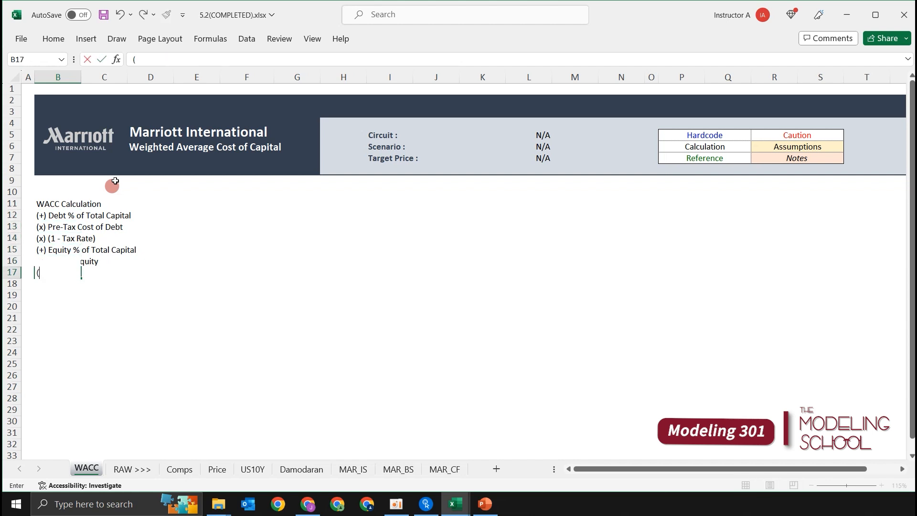
{"action": "type", "text": "=) WACC"}
{"action": "key", "text": "Return"}
Indent the component labels in B12:B16 by one level.
{"action": "key", "text": "Up"}
{"action": "key", "text": "Up"}
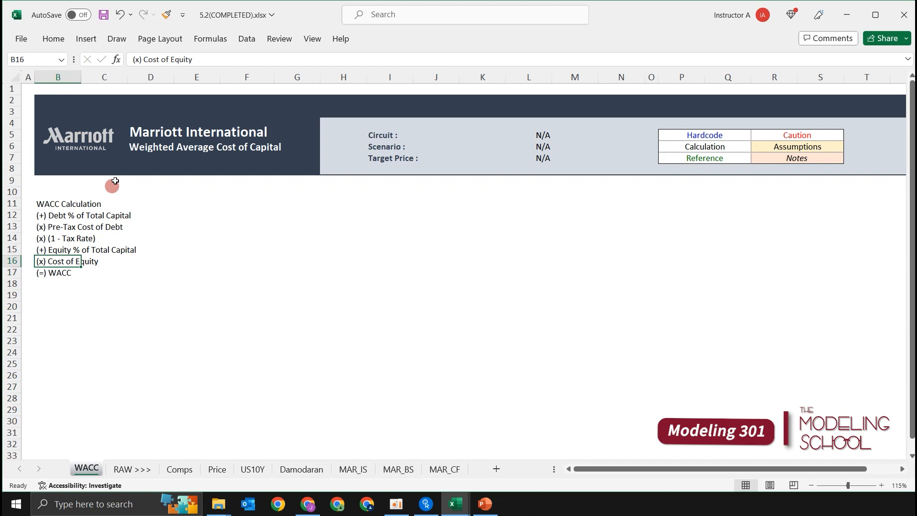
{"action": "key", "text": "shift+Up"}
{"action": "key", "text": "shift+Up"}
{"action": "key", "text": "shift+Up"}
{"action": "key", "text": "shift+Up"}
{"action": "key", "text": "alt+h"}
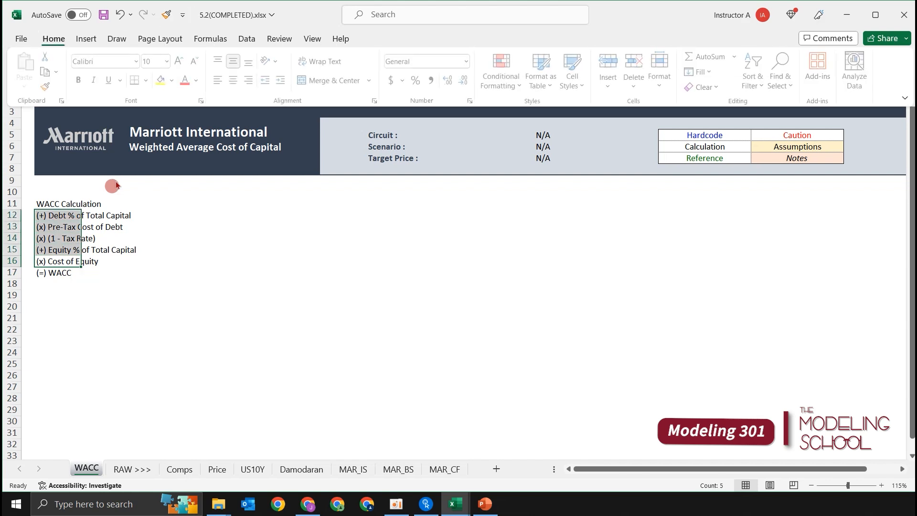
{"action": "key", "text": "6"}
Fill the WACC Calculation heading row, B11:G11, with black.
{"action": "key", "text": "Up"}
{"action": "key", "text": "Up"}
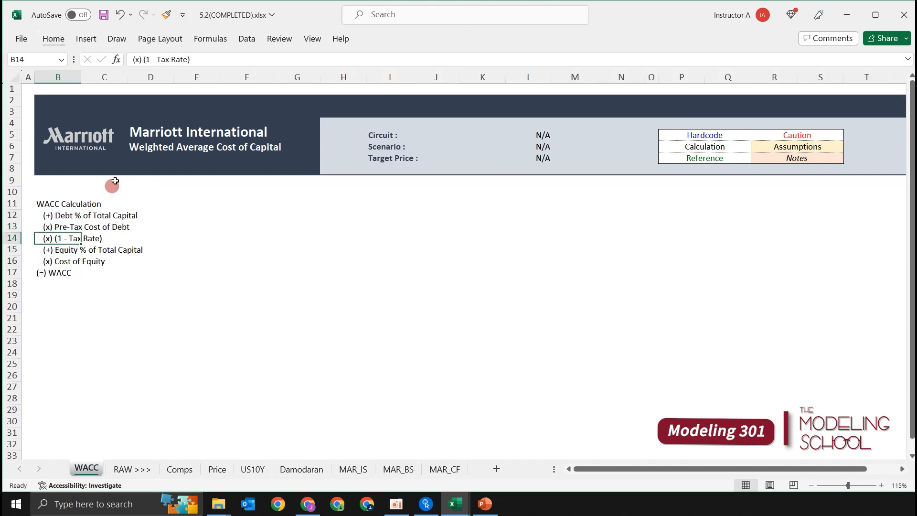
{"action": "key", "text": "Up"}
{"action": "key", "text": "Up"}
{"action": "key", "text": "Up"}
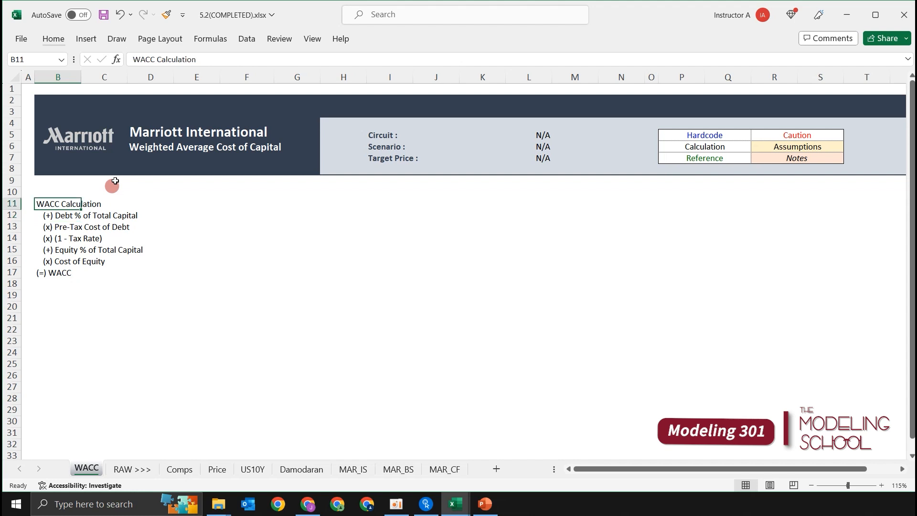
{"action": "key", "text": "shift+Right"}
{"action": "key", "text": "shift+Right"}
{"action": "key", "text": "shift+Right"}
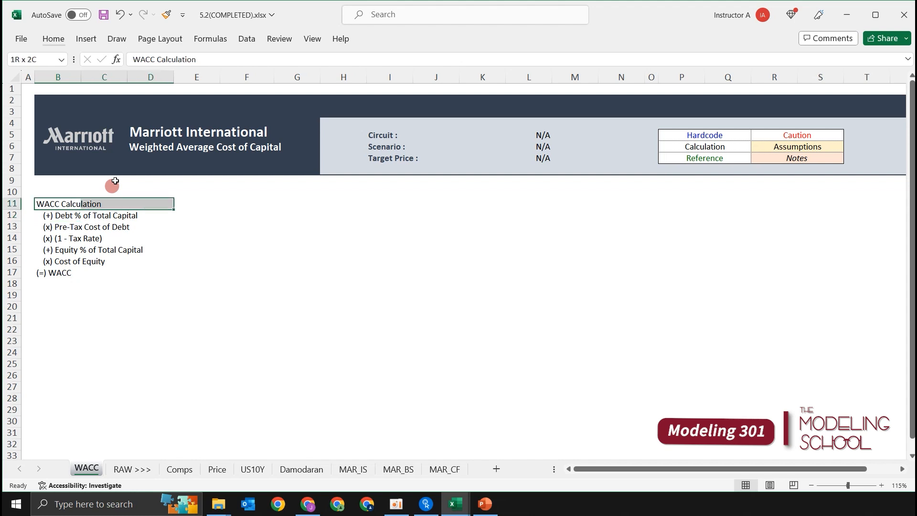
{"action": "key", "text": "shift+Right"}
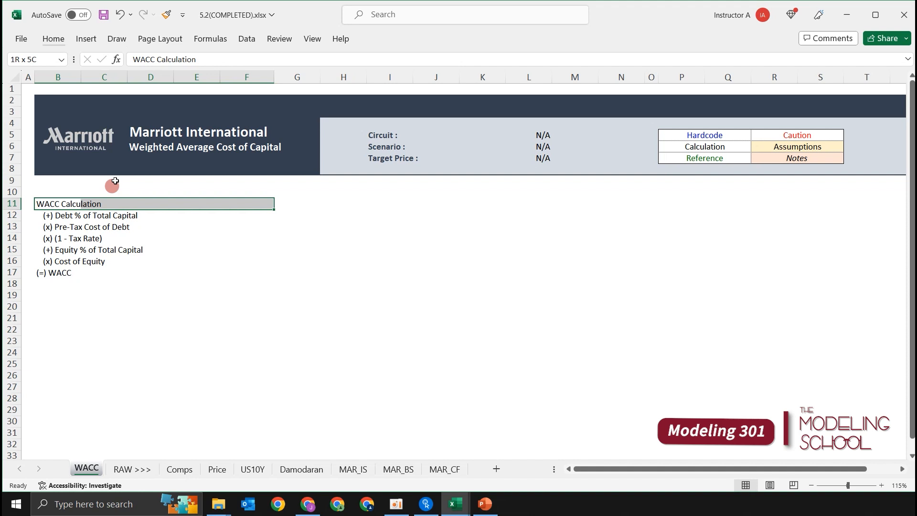
{"action": "key", "text": "shift+Right"}
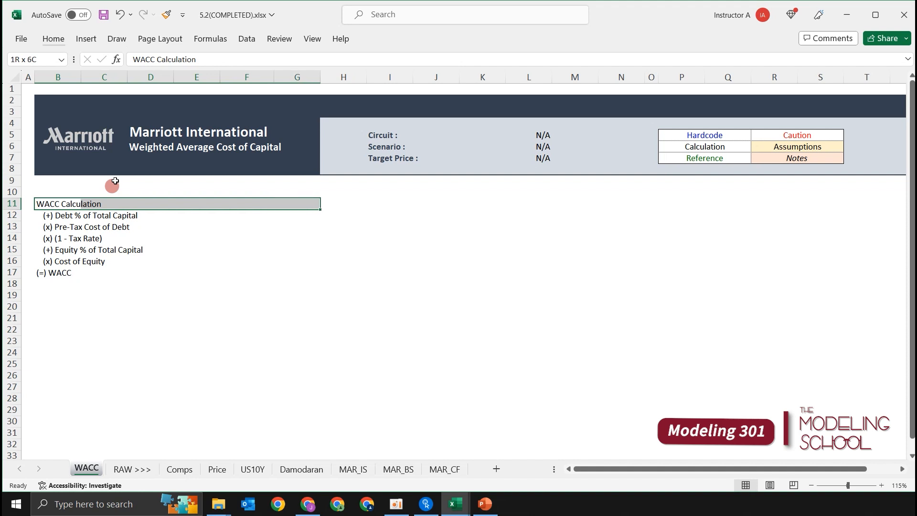
{"action": "key", "text": "alt"}
{"action": "key", "text": "h"}
{"action": "key", "text": "h"}
{"action": "key", "text": "Down"}
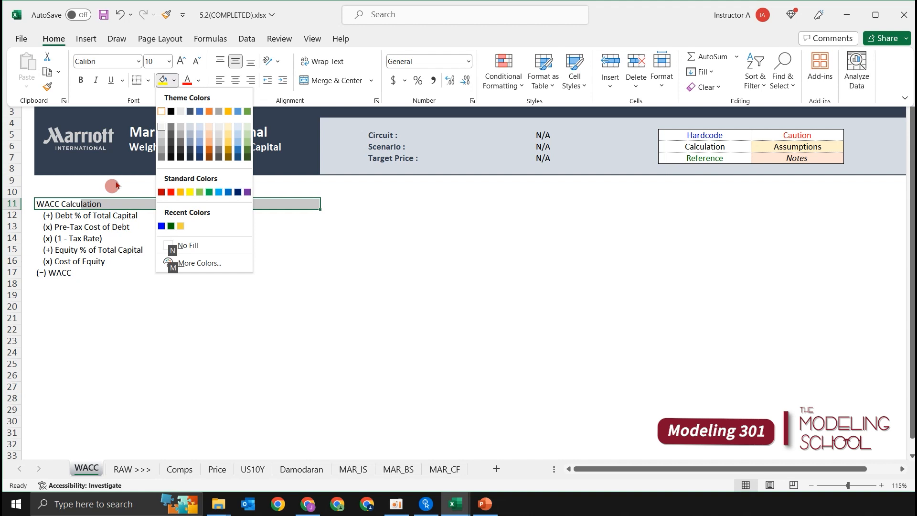
{"action": "key", "text": "Up"}
{"action": "key", "text": "Right"}
{"action": "key", "text": "Right"}
{"action": "key", "text": "Right"}
{"action": "key", "text": "Right"}
{"action": "key", "text": "Right"}
{"action": "key", "text": "Right"}
{"action": "key", "text": "Right"}
{"action": "key", "text": "Right"}
{"action": "key", "text": "Right"}
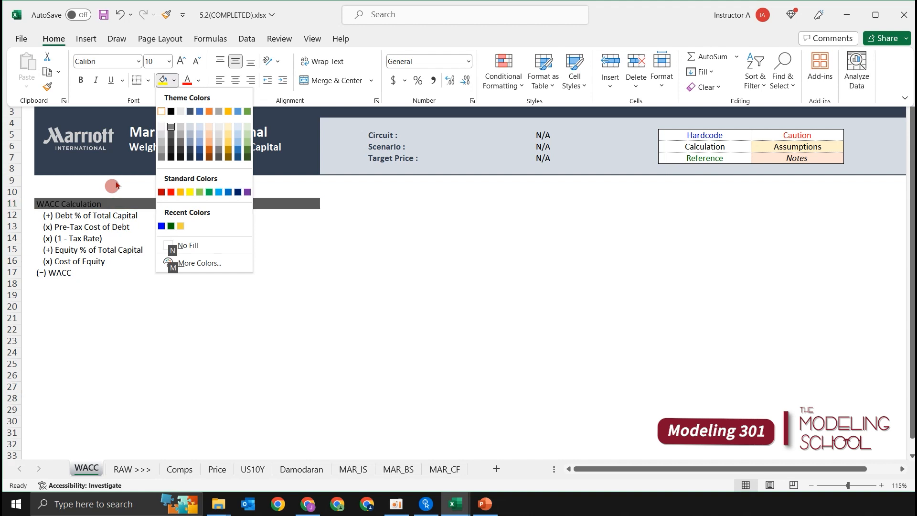
{"action": "key", "text": "Right"}
{"action": "key", "text": "Right"}
{"action": "key", "text": "Left"}
{"action": "key", "text": "Left"}
{"action": "key", "text": "Left"}
{"action": "key", "text": "Left"}
{"action": "key", "text": "Left"}
{"action": "key", "text": "Left"}
{"action": "key", "text": "Left"}
{"action": "key", "text": "Left"}
{"action": "key", "text": "Left"}
{"action": "key", "text": "Left"}
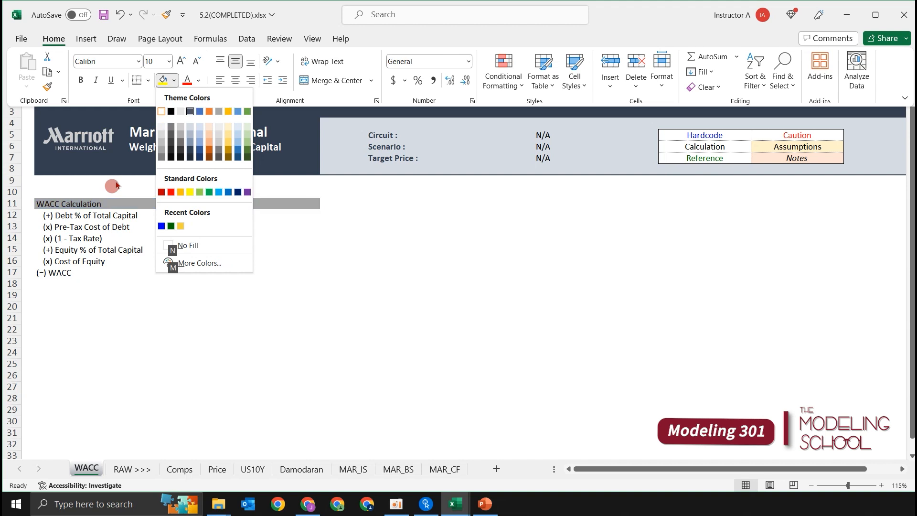
{"action": "key", "text": "Return"}
Set the text of the heading row B11:G11 to white and bold.
{"action": "key", "text": "alt"}
{"action": "key", "text": "h"}
{"action": "key", "text": "f"}
{"action": "key", "text": "c"}
{"action": "key", "text": "Down"}
{"action": "key", "text": "Return"}
{"action": "key", "text": "ctrl+b"}
Add top and bottom borders to the equity rows, B15:G16.
{"action": "key", "text": "Down"}
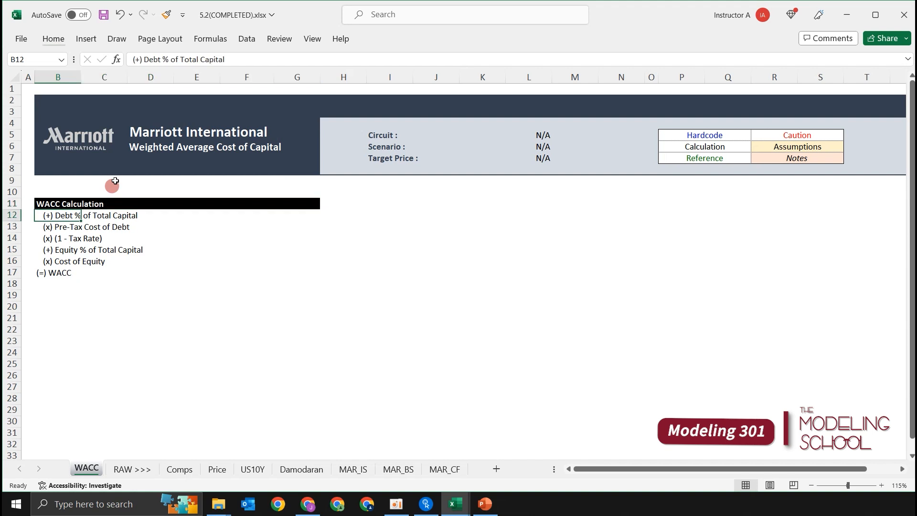
{"action": "key", "text": "Down"}
{"action": "key", "text": "Down"}
{"action": "key", "text": "Down"}
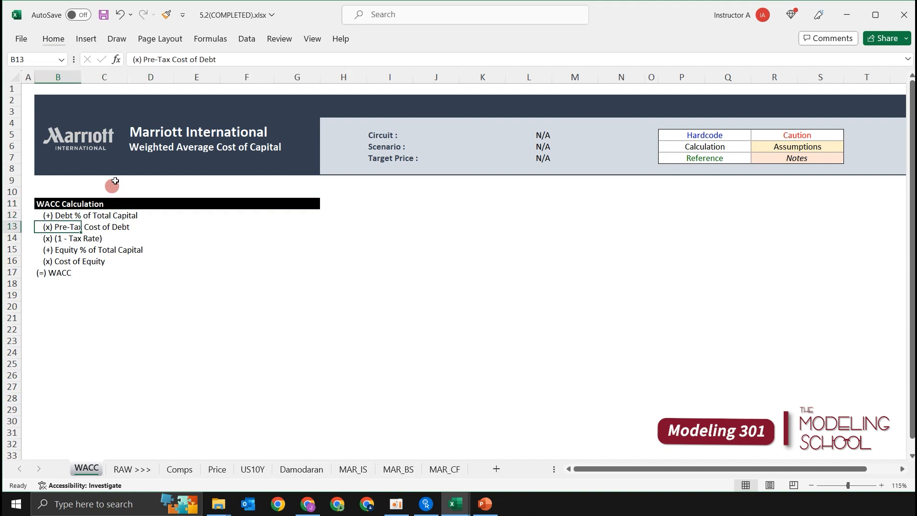
{"action": "key", "text": "shift+Down"}
{"action": "key", "text": "shift+Right"}
{"action": "key", "text": "shift+Right"}
{"action": "key", "text": "shift+Right"}
{"action": "key", "text": "shift+Right"}
{"action": "key", "text": "shift+Right"}
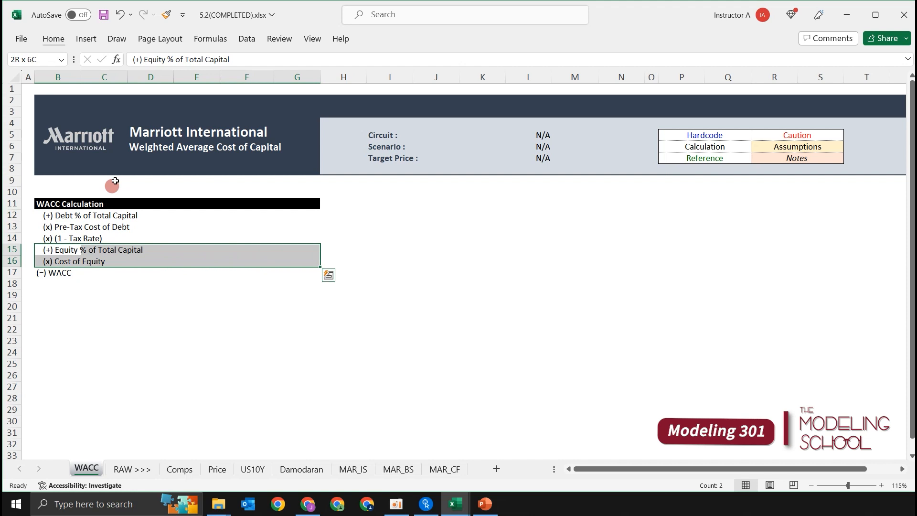
{"action": "key", "text": "alt+h"}
{"action": "key", "text": "b"}
{"action": "key", "text": "d"}
Add a bottom border to the (=) WACC row, B17:G17.
{"action": "key", "text": "Down"}
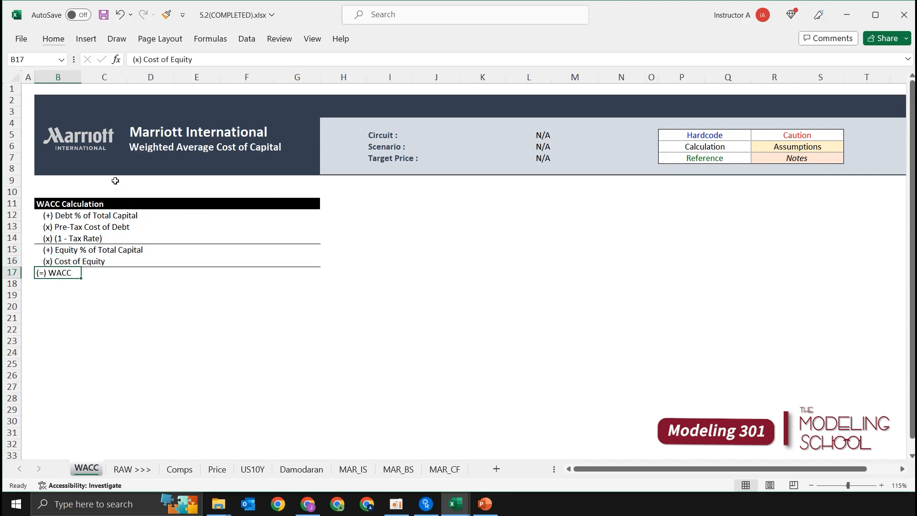
{"action": "key", "text": "Down"}
{"action": "key", "text": "shift+Right"}
{"action": "key", "text": "shift+Right"}
{"action": "key", "text": "shift+Right"}
{"action": "key", "text": "shift+Right"}
{"action": "key", "text": "shift+Right"}
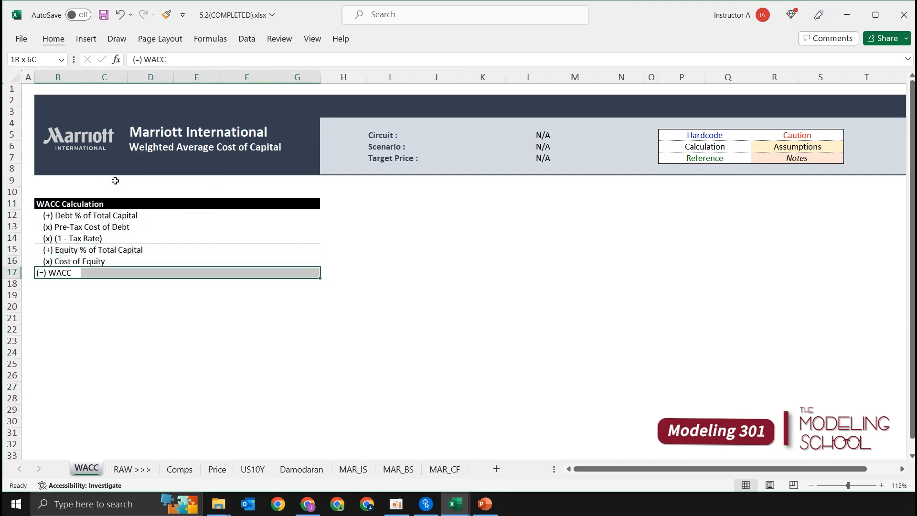
Italicize the calculation rows below the heading, B12:G17.
{"action": "key", "text": "Up"}
{"action": "key", "text": "Up"}
{"action": "key", "text": "Up"}
{"action": "key", "text": "Up"}
{"action": "key", "text": "Up"}
{"action": "key", "text": "shift+Down"}
{"action": "key", "text": "shift+Down"}
{"action": "key", "text": "Down"}
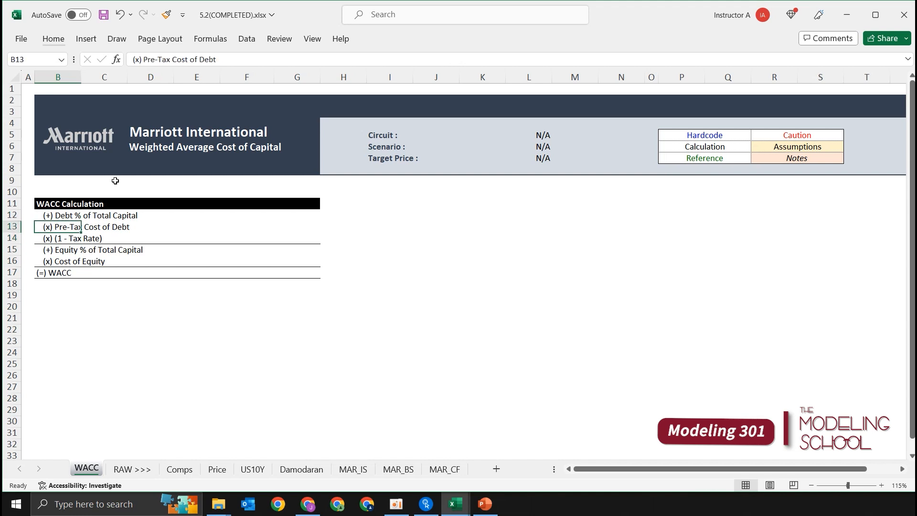
{"action": "key", "text": "Up"}
{"action": "key", "text": "ctrl+shift+Down"}
{"action": "key", "text": "ctrl+Right"}
{"action": "key", "text": "Left"}
{"action": "key", "text": "ctrl+Left"}
{"action": "key", "text": "ctrl+Left"}
{"action": "key", "text": "Right"}
{"action": "key", "text": "shift+Down"}
{"action": "key", "text": "shift+Down"}
{"action": "key", "text": "shift+Down"}
{"action": "key", "text": "shift+Down"}
{"action": "key", "text": "shift+Down"}
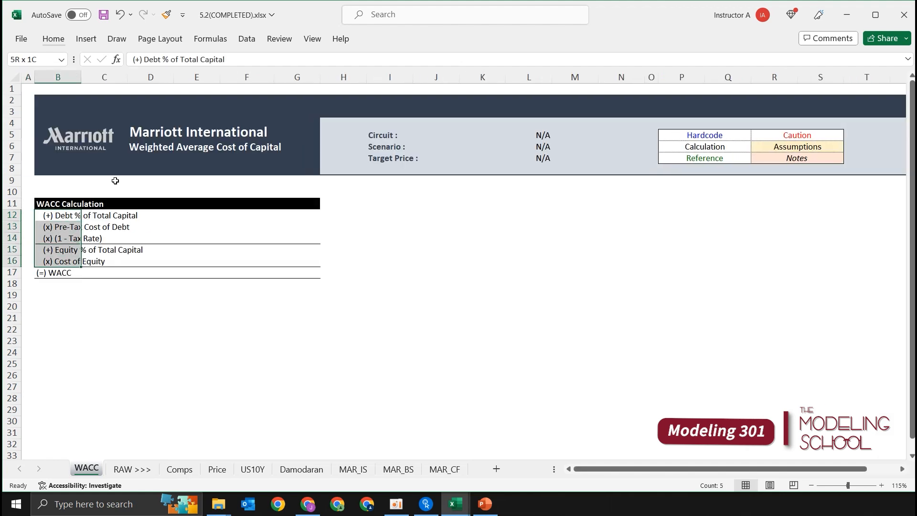
{"action": "key", "text": "shift+Right"}
{"action": "key", "text": "shift+Right"}
{"action": "key", "text": "shift+Right"}
{"action": "key", "text": "shift+Right"}
{"action": "key", "text": "shift+Right"}
{"action": "key", "text": "ctrl+i"}
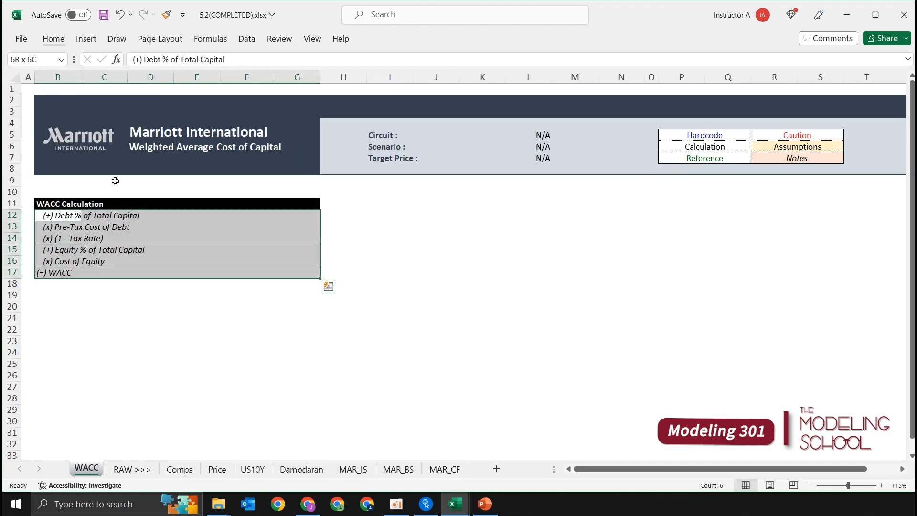
Select cell G17, the value cell of the (=) WACC row.
{"action": "key", "text": "Up"}
{"action": "key", "text": "Down"}
{"action": "key", "text": "Down"}
{"action": "key", "text": "Down"}
{"action": "key", "text": "Down"}
{"action": "key", "text": "Down"}
{"action": "key", "text": "Down"}
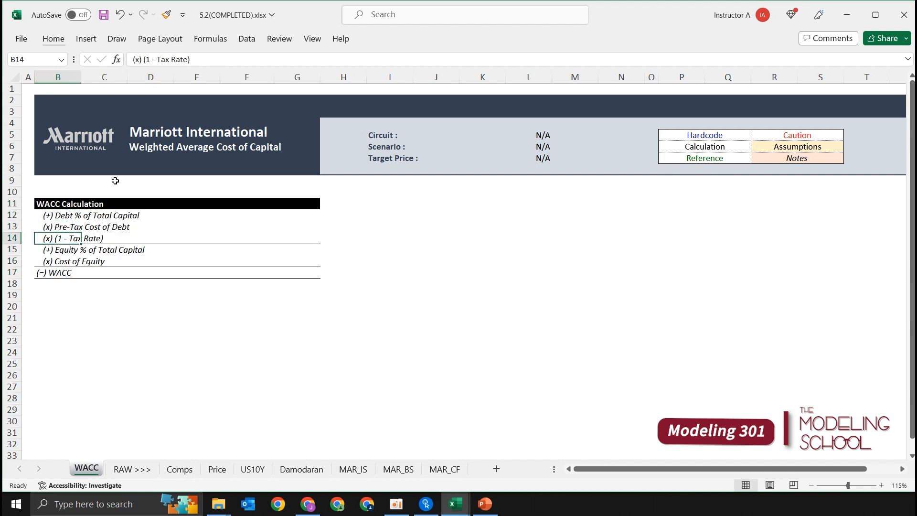
{"action": "key", "text": "Right"}
{"action": "key", "text": "Right"}
{"action": "key", "text": "Right"}
{"action": "key", "text": "Right"}
{"action": "key", "text": "Right"}
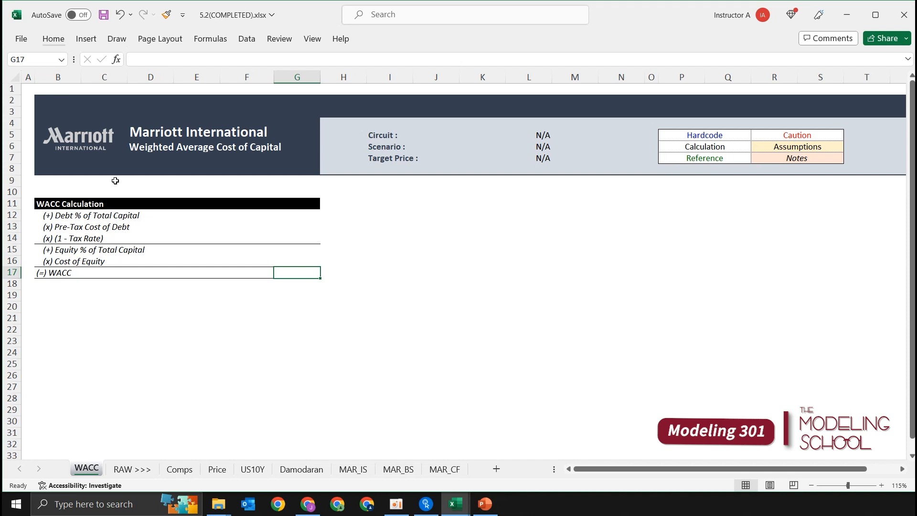
{"action": "type", "text": "="}
{"action": "key", "text": "Up"}
{"action": "key", "text": "Up"}
{"action": "key", "text": "Up"}
{"action": "key", "text": "Escape"}
Start the WACC formula in G17 with the debt term +(G12*G13*G14).
{"action": "type", "text": "+"}
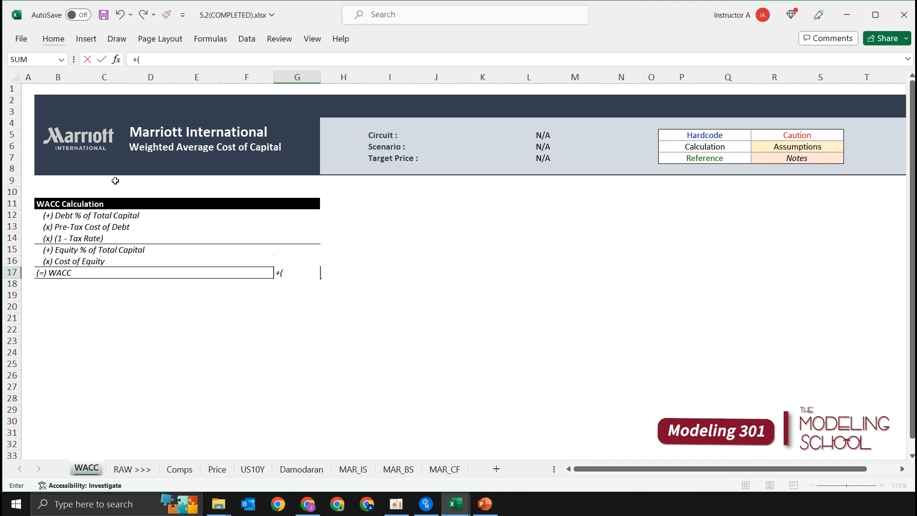
{"action": "type", "text": "("}
{"action": "key", "text": "Up"}
{"action": "key", "text": "Up"}
{"action": "key", "text": "Up"}
{"action": "key", "text": "Up"}
{"action": "key", "text": "Up"}
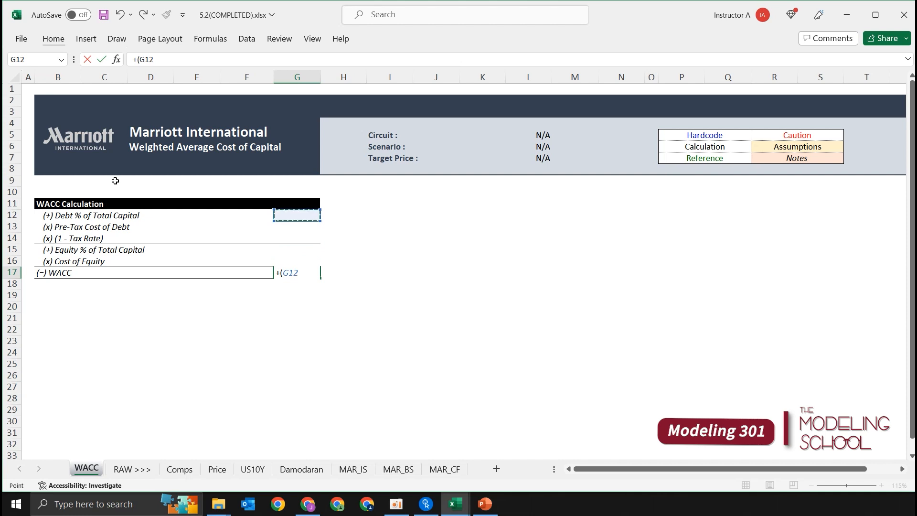
{"action": "type", "text": "*"}
{"action": "key", "text": "Up"}
{"action": "key", "text": "Up"}
{"action": "key", "text": "Up"}
{"action": "key", "text": "Up"}
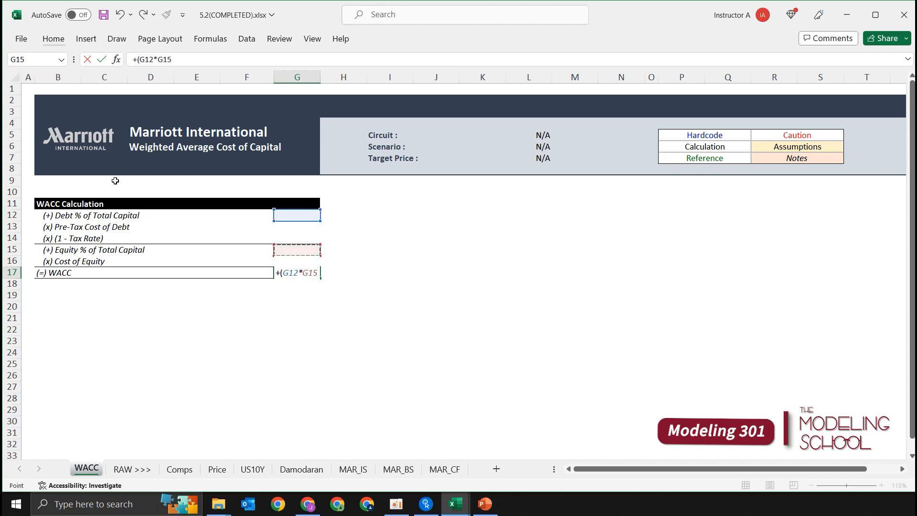
{"action": "type", "text": "*"}
{"action": "key", "text": "Up"}
{"action": "key", "text": "Up"}
{"action": "key", "text": "Up"}
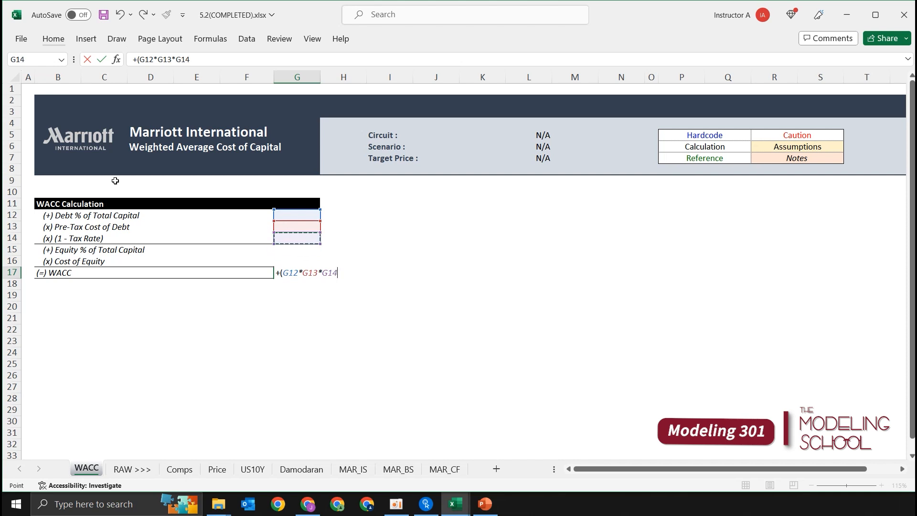
{"action": "type", "text": ")+("}
Add the equity term (G15*G16) to the G17 formula and commit it as =+(G12*G13*G14)+(G15*G16).
{"action": "key", "text": "Up"}
{"action": "key", "text": "Up"}
{"action": "type", "text": "*"}
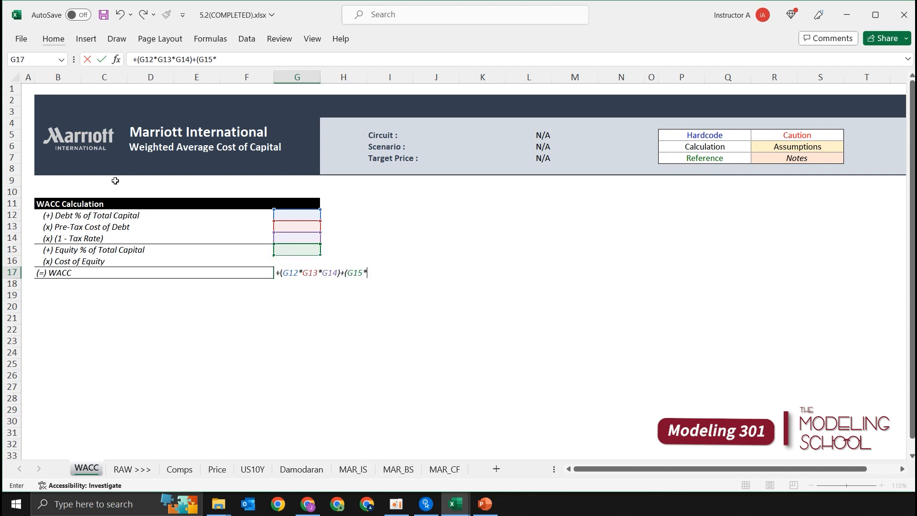
{"action": "key", "text": "Up"}
{"action": "type", "text": ")"}
{"action": "key", "text": "Return"}
{"action": "key", "text": "Up"}
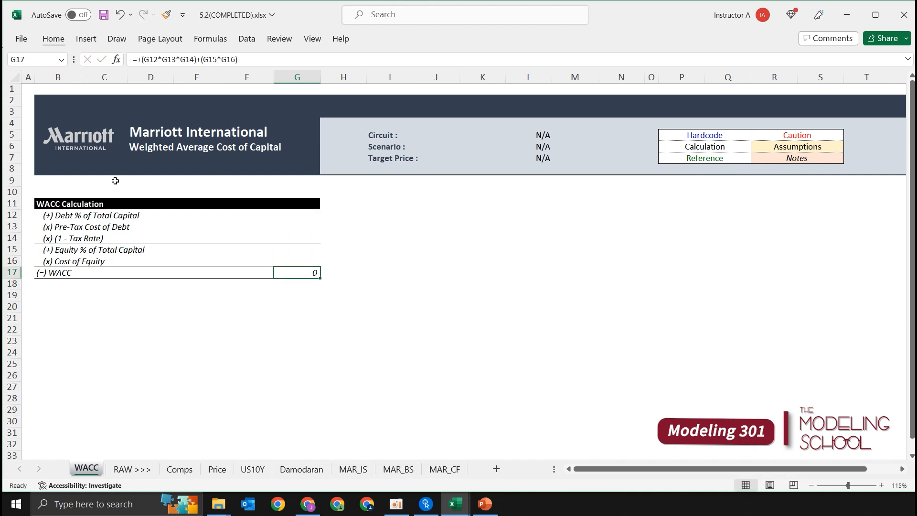
Format the value cells G12:G17 as percentages with one decimal place.
{"action": "key", "text": "shift+Up"}
{"action": "key", "text": "shift+Up"}
{"action": "key", "text": "shift+Up"}
{"action": "key", "text": "shift+Up"}
{"action": "key", "text": "shift+Up"}
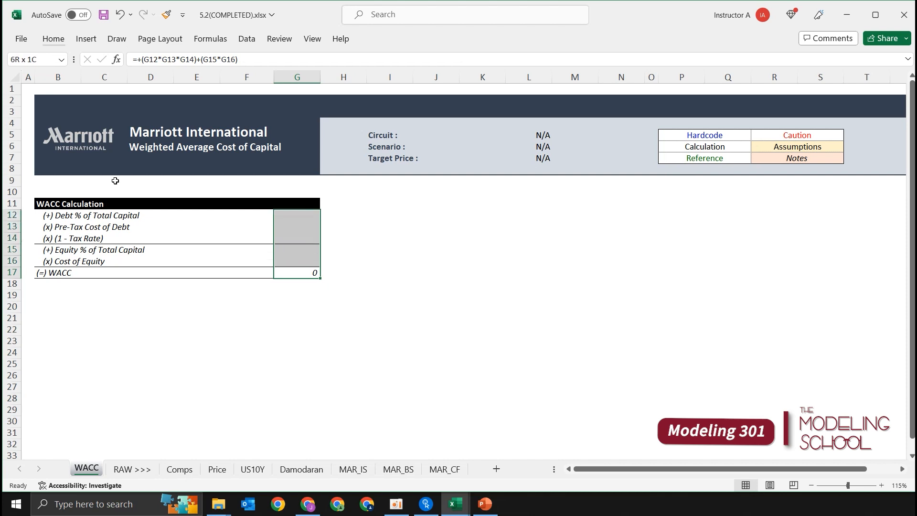
{"action": "key", "text": "ctrl+shift+5"}
{"action": "key", "text": "alt"}
{"action": "key", "text": "h"}
{"action": "key", "text": "0"}
{"action": "key", "text": "Up"}
{"action": "key", "text": "Down"}
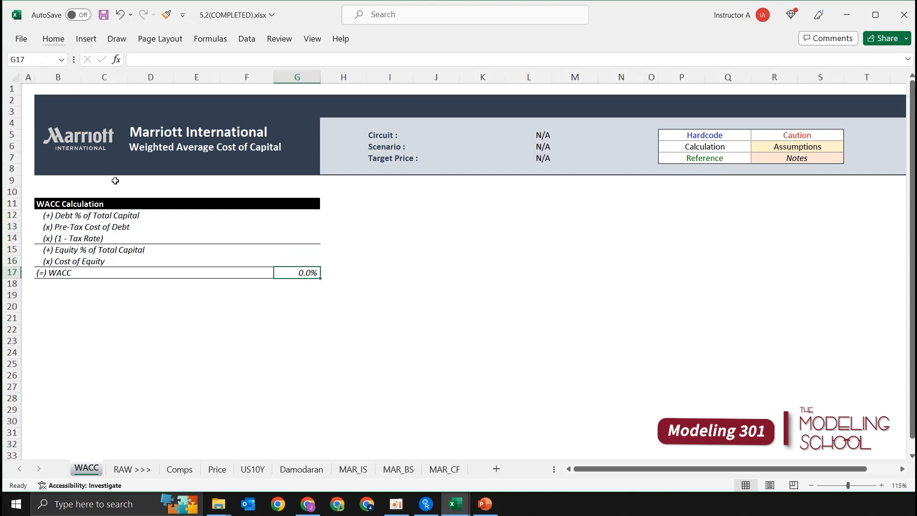
Fill the (=) WACC row, B17:G17, with light blue-gray and make it bold.
{"action": "key", "text": "ctrl+shift+Left"}
{"action": "key", "text": "alt"}
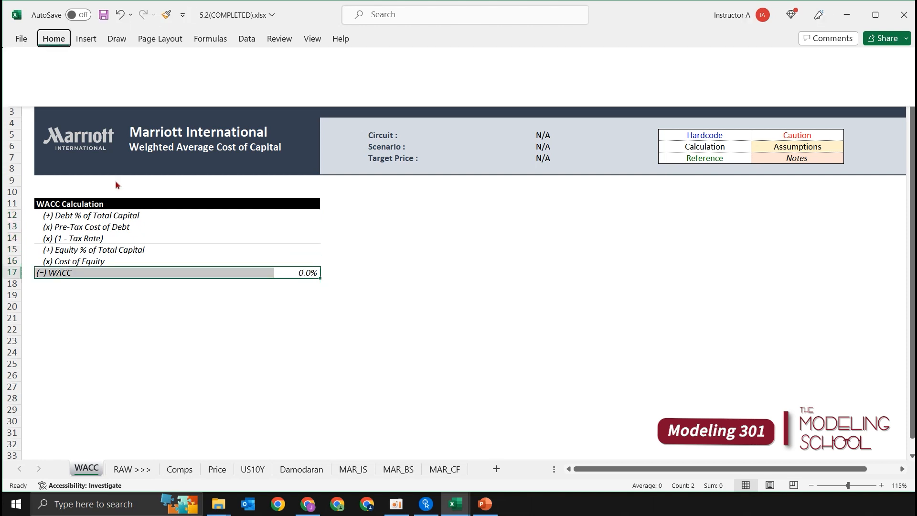
{"action": "key", "text": "h"}
{"action": "key", "text": "h"}
{"action": "key", "text": "Down"}
{"action": "key", "text": "Down"}
{"action": "key", "text": "Left"}
{"action": "key", "text": "Left"}
{"action": "key", "text": "Left"}
{"action": "key", "text": "Left"}
{"action": "key", "text": "Left"}
{"action": "key", "text": "Left"}
{"action": "key", "text": "Left"}
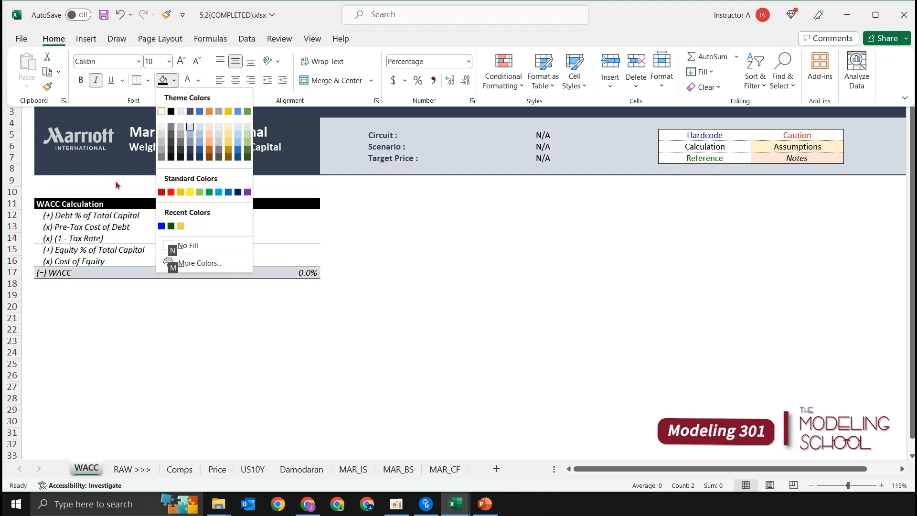
{"action": "key", "text": "Return"}
{"action": "key", "text": "Up"}
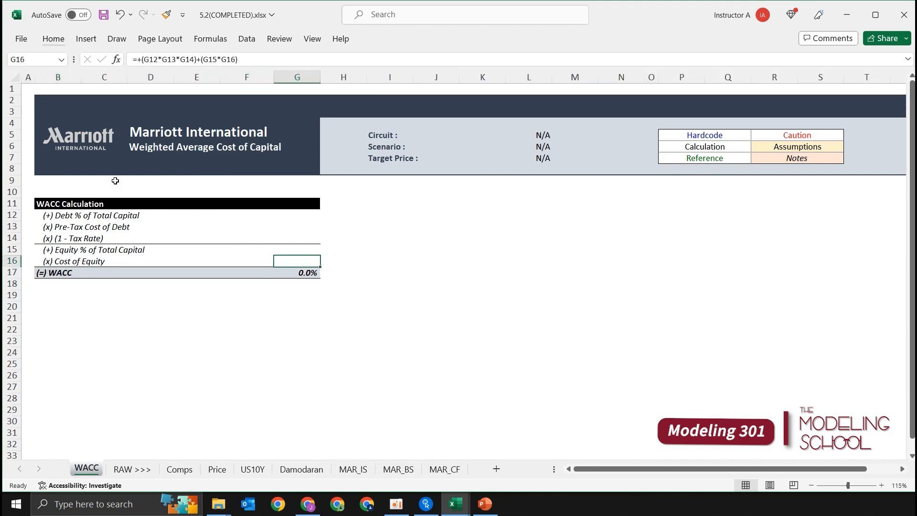
{"action": "key", "text": "shift+Up"}
{"action": "key", "text": "shift+Up"}
{"action": "key", "text": "shift+Up"}
{"action": "key", "text": "shift+Up"}
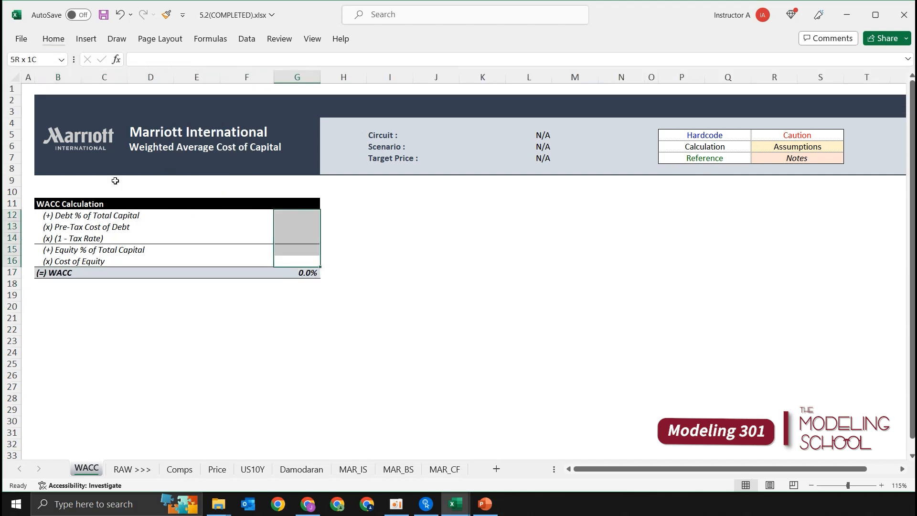
{"action": "key", "text": "shift+Down"}
{"action": "key", "text": "shift+Down"}
{"action": "key", "text": "shift+Down"}
{"action": "key", "text": "shift+Down"}
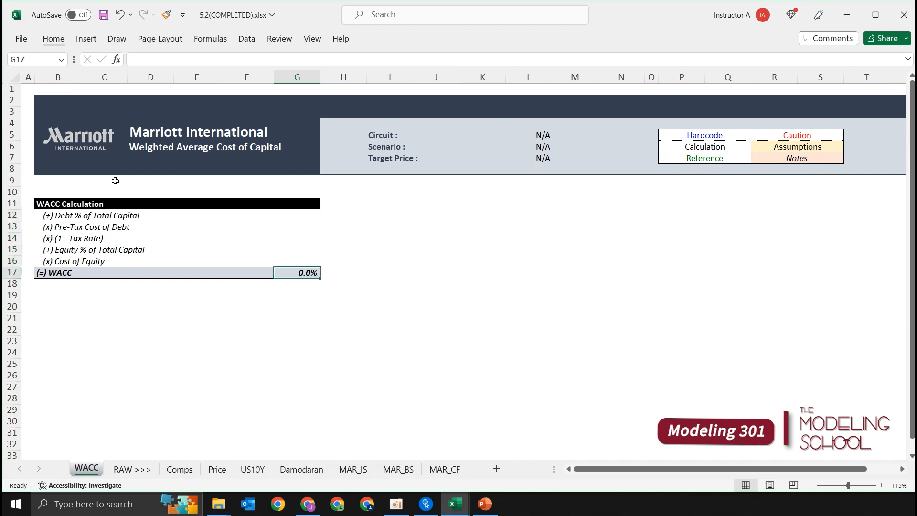
Insert nine blank rows above the WACC Calculation heading in row 11.
{"action": "key", "text": "Up"}
{"action": "key", "text": "Up"}
{"action": "key", "text": "Up"}
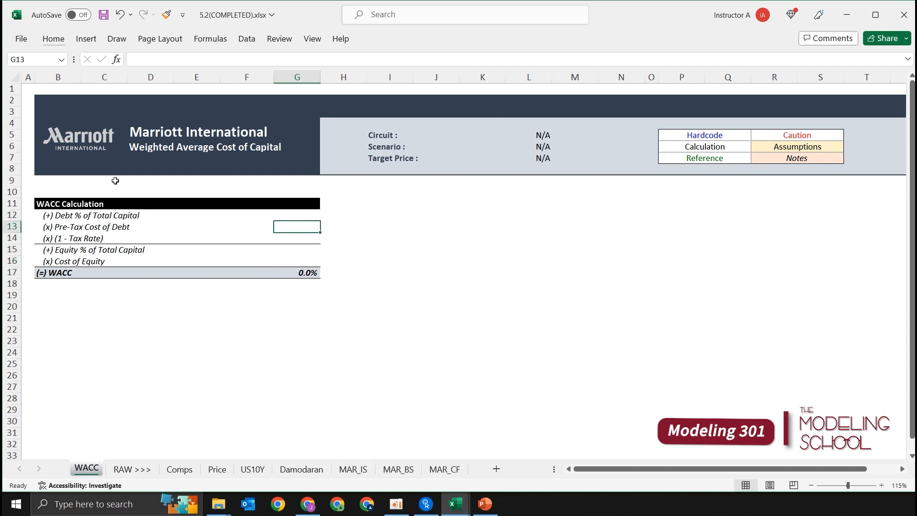
{"action": "key", "text": "Up"}
{"action": "key", "text": "Up"}
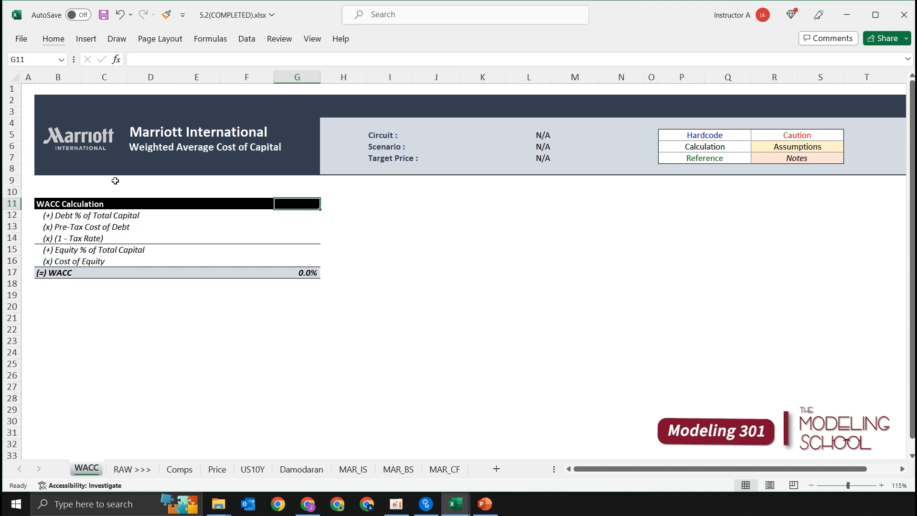
{"action": "key", "text": "Left"}
{"action": "key", "text": "Left"}
{"action": "key", "text": "Left"}
{"action": "key", "text": "Left"}
{"action": "key", "text": "Left"}
{"action": "key", "text": "Left"}
{"action": "key", "text": "shift+space"}
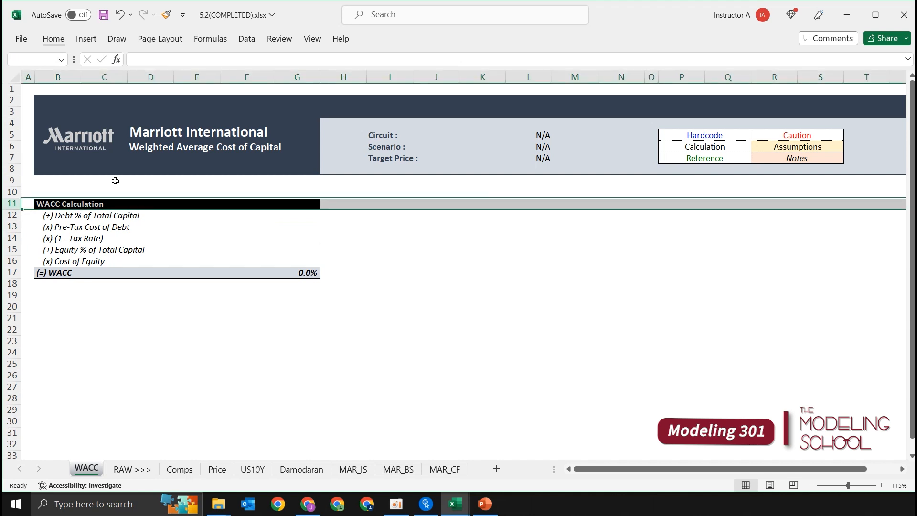
{"action": "key", "text": "Left"}
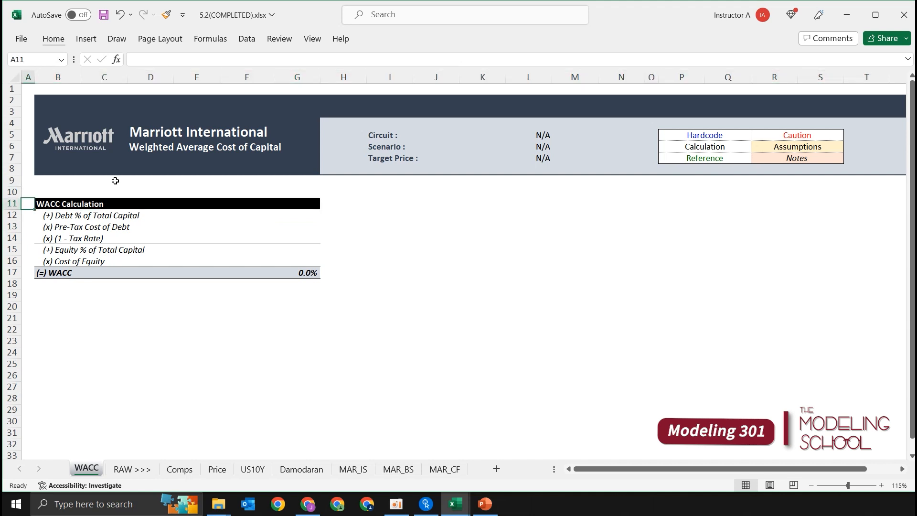
{"action": "key", "text": "shift+space"}
{"action": "key", "text": "ctrl+shift+equal"}
{"action": "key", "text": "ctrl+shift+equal"}
{"action": "key", "text": "ctrl+shift+equal"}
{"action": "key", "text": "ctrl+shift+equal"}
{"action": "key", "text": "ctrl+shift+equal"}
{"action": "key", "text": "ctrl+shift+equal"}
{"action": "key", "text": "ctrl+shift+equal"}
{"action": "key", "text": "ctrl+shift+equal"}
{"action": "key", "text": "ctrl+shift+equal"}
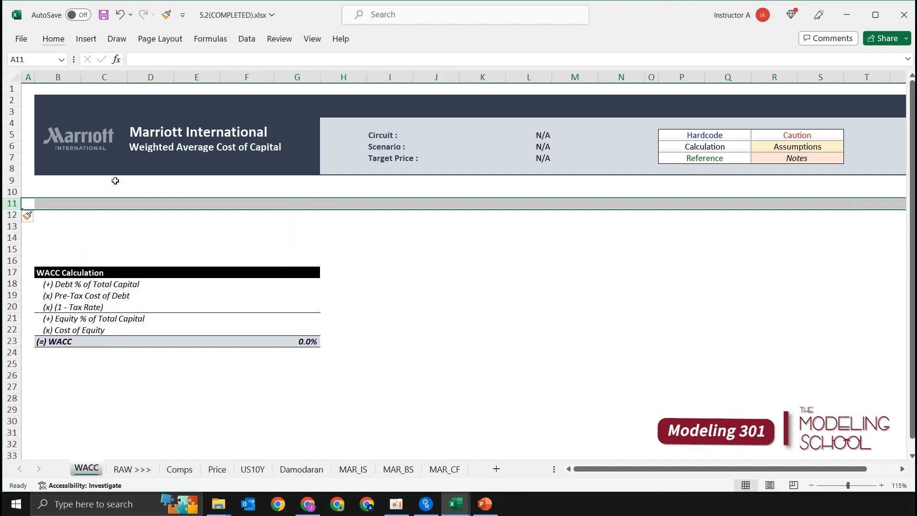
Copy the WACC Calculation heading bar, B20:G20, and paste it into row 10 starting at B10.
{"action": "key", "text": "Right"}
{"action": "key", "text": "shift+Down"}
{"action": "key", "text": "Down"}
{"action": "key", "text": "Down"}
{"action": "key", "text": "Down"}
{"action": "key", "text": "Down"}
{"action": "key", "text": "Down"}
{"action": "key", "text": "Down"}
{"action": "key", "text": "Down"}
{"action": "key", "text": "Down"}
{"action": "key", "text": "Down"}
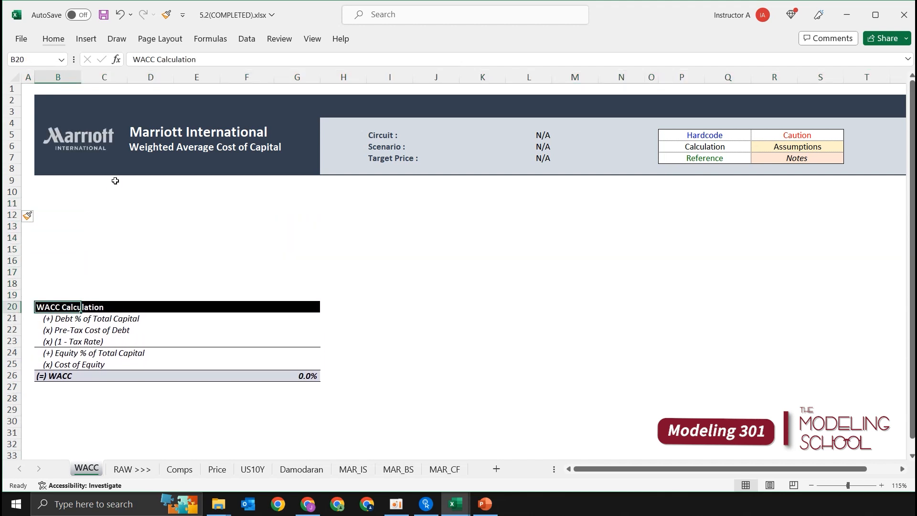
{"action": "key", "text": "shift+Right"}
{"action": "key", "text": "shift+Right"}
{"action": "key", "text": "shift+Right"}
{"action": "key", "text": "shift+Right"}
{"action": "key", "text": "shift+Right"}
{"action": "key", "text": "ctrl+c"}
{"action": "key", "text": "Up"}
{"action": "key", "text": "Up"}
{"action": "key", "text": "Up"}
{"action": "key", "text": "Up"}
{"action": "key", "text": "Up"}
{"action": "key", "text": "Up"}
{"action": "key", "text": "Up"}
{"action": "key", "text": "Up"}
{"action": "key", "text": "Up"}
{"action": "key", "text": "Up"}
{"action": "key", "text": "ctrl+v"}
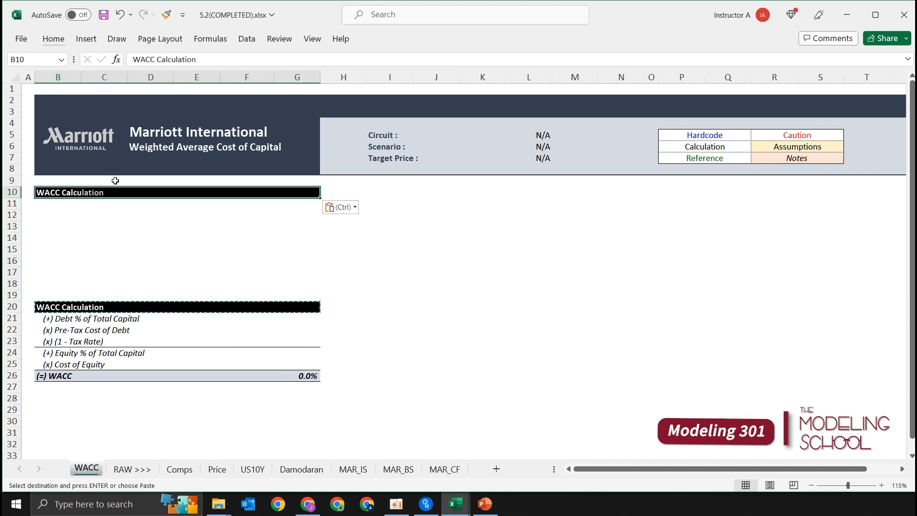
{"action": "key", "text": "Escape"}
Retitle the copied heading in B10 as "Cost of Equity Calculation".
{"action": "key", "text": "Down"}
{"action": "key", "text": "Up"}
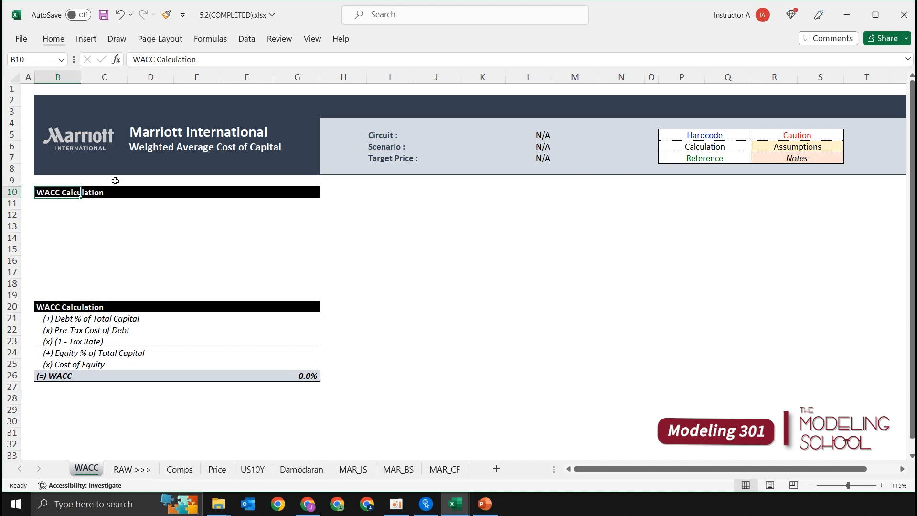
{"action": "type", "text": "dn"}
{"action": "key", "text": "BackSpace"}
{"action": "key", "text": "BackSpace"}
{"action": "type", "text": "ente"}
{"action": "key", "text": "BackSpace"}
{"action": "key", "text": "BackSpace"}
{"action": "key", "text": "BackSpace"}
{"action": "type", "text": "ni"}
{"action": "key", "text": "BackSpace"}
{"action": "key", "text": "BackSpace"}
{"action": "key", "text": "BackSpace"}
{"action": "type", "text": "Cost of Equity "}
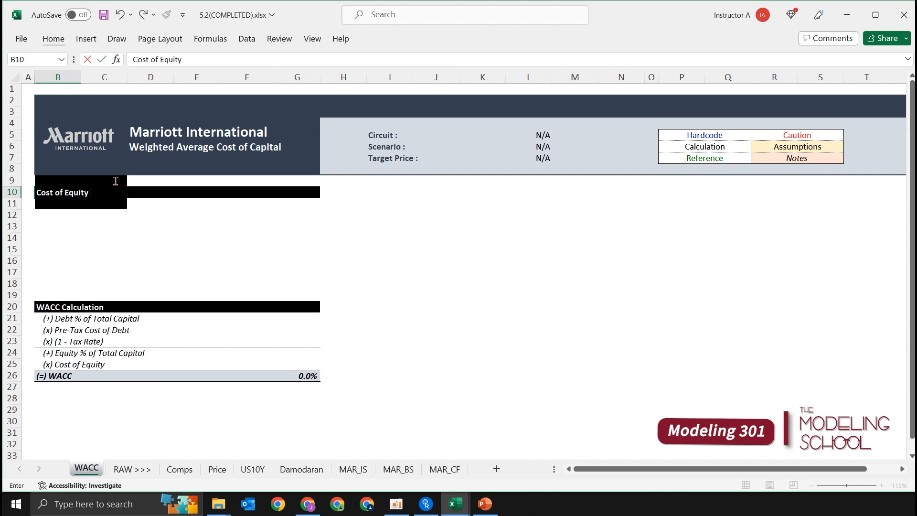
{"action": "type", "text": "Calculation"}
{"action": "key", "text": "Return"}
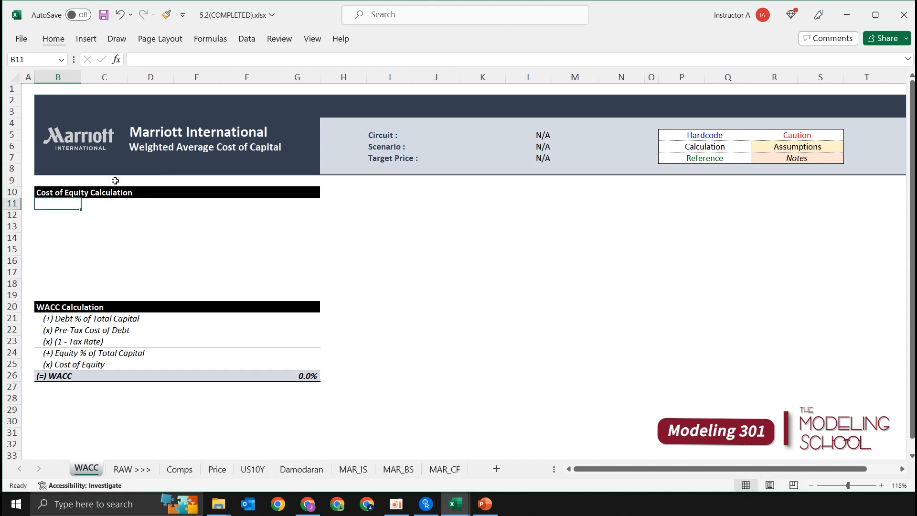
Enter the row label "(+) Risk-Free Rate" in B11.
{"action": "type", "text": "("}
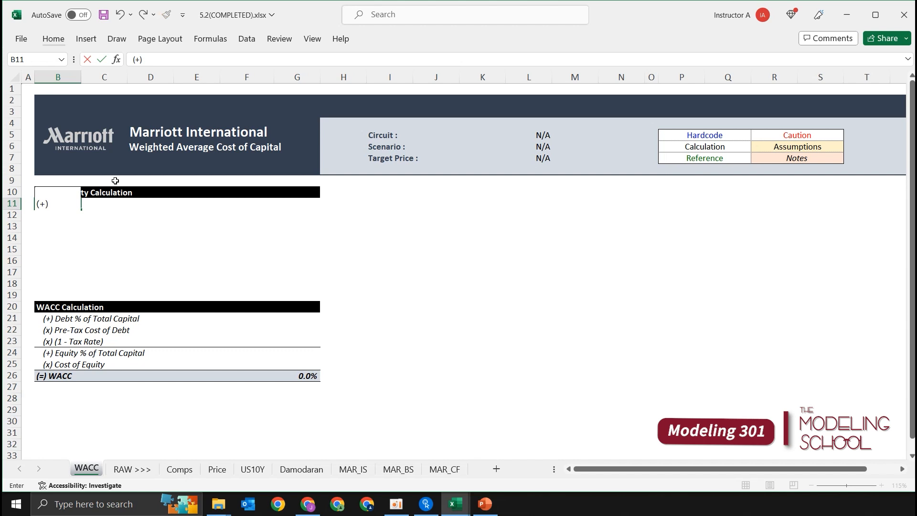
{"action": "type", "text": "+) Risk -"}
{"action": "key", "text": "BackSpace"}
{"action": "type", "text": "-Free Rate"}
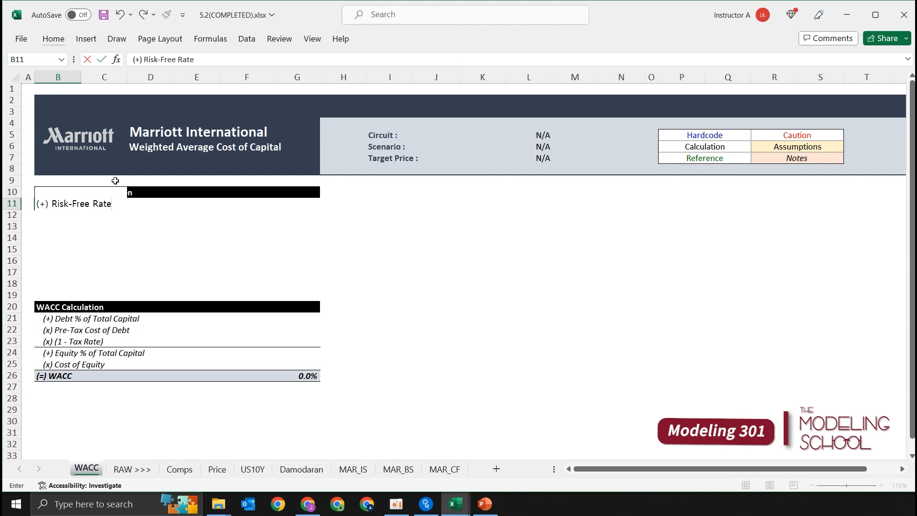
{"action": "key", "text": "Return"}
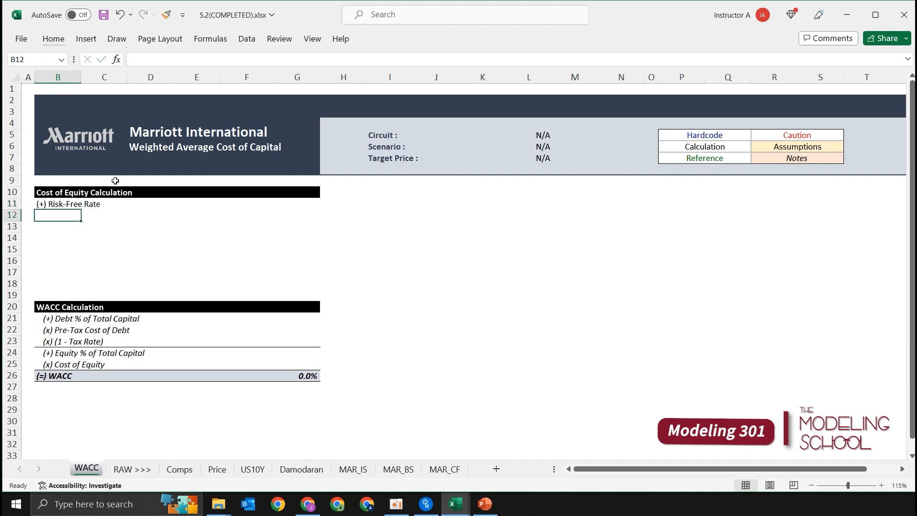
Enter the row label "(+) Equity Risk Premium" in B12.
{"action": "type", "text": "("}
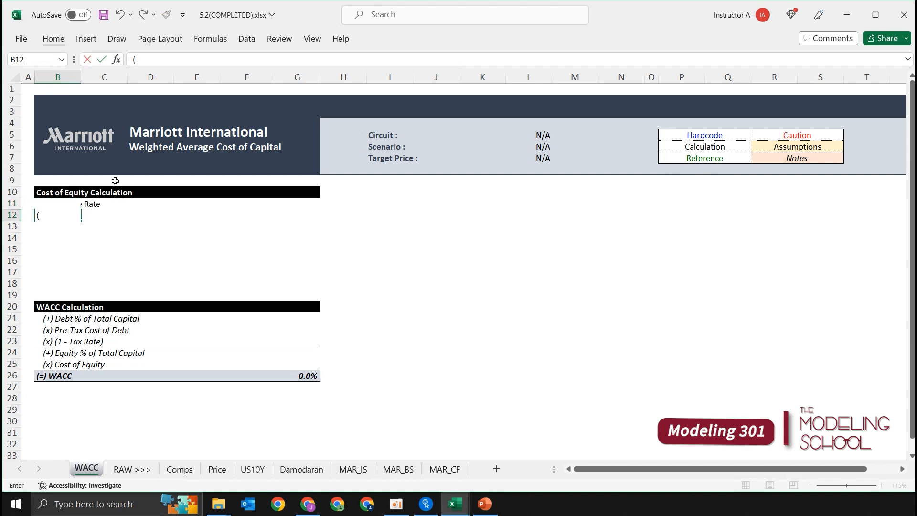
{"action": "type", "text": "+) Equity Risk "}
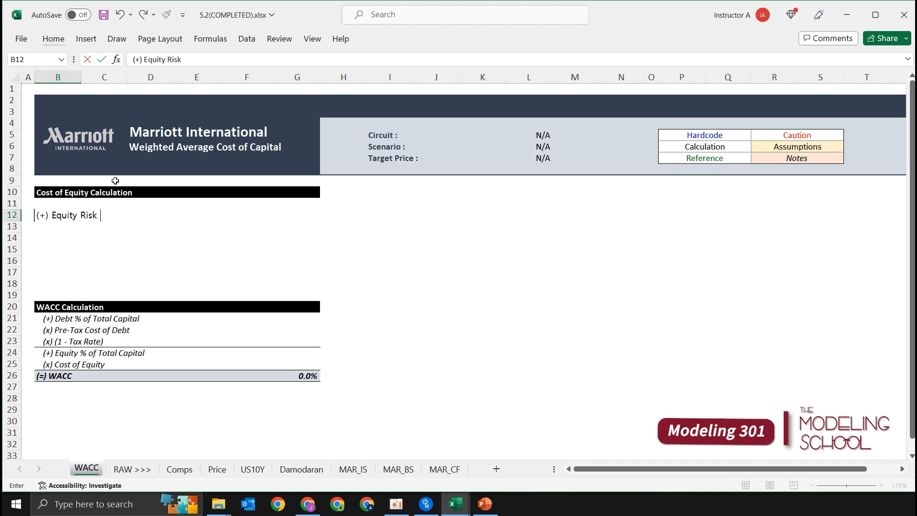
{"action": "type", "text": "Premium"}
{"action": "key", "text": "Return"}
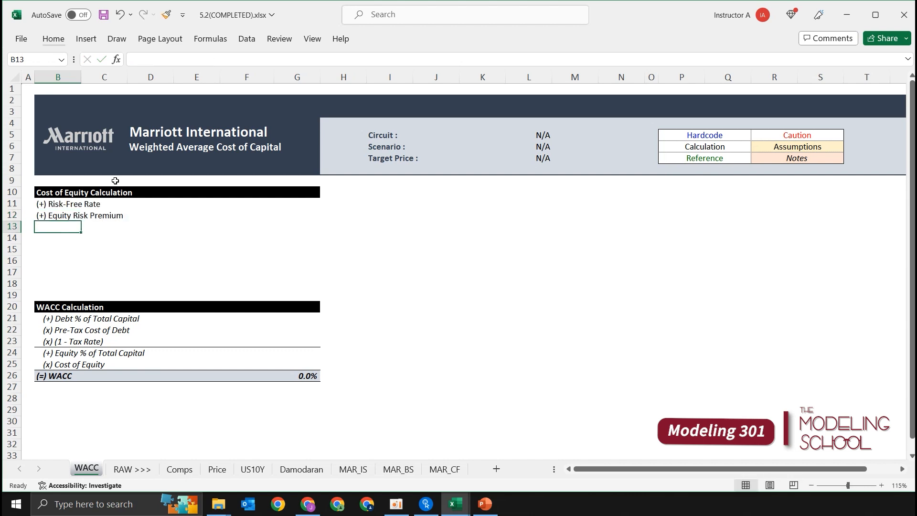
Enter the row label "(x) Selected Beta" in B13.
{"action": "type", "text": "("}
{"action": "type", "text": "x"}
{"action": "type", "text": ") Be"}
{"action": "type", "text": "ta"}
{"action": "key", "text": "BackSpace"}
{"action": "key", "text": "BackSpace"}
{"action": "key", "text": "BackSpace"}
{"action": "key", "text": "BackSpace"}
{"action": "type", "text": "Selected Beta"}
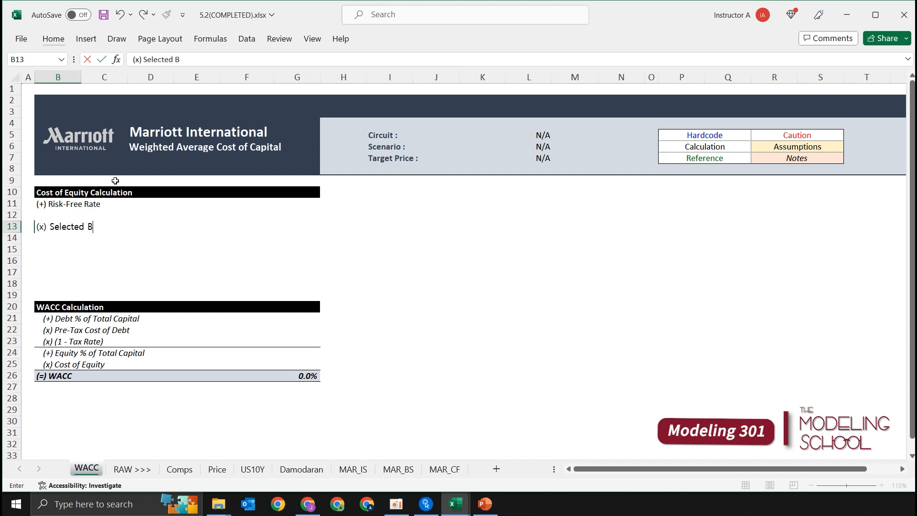
{"action": "key", "text": "Return"}
{"action": "key", "text": "shift+Up"}
{"action": "key", "text": "shift+Up"}
{"action": "key", "text": "shift+Up"}
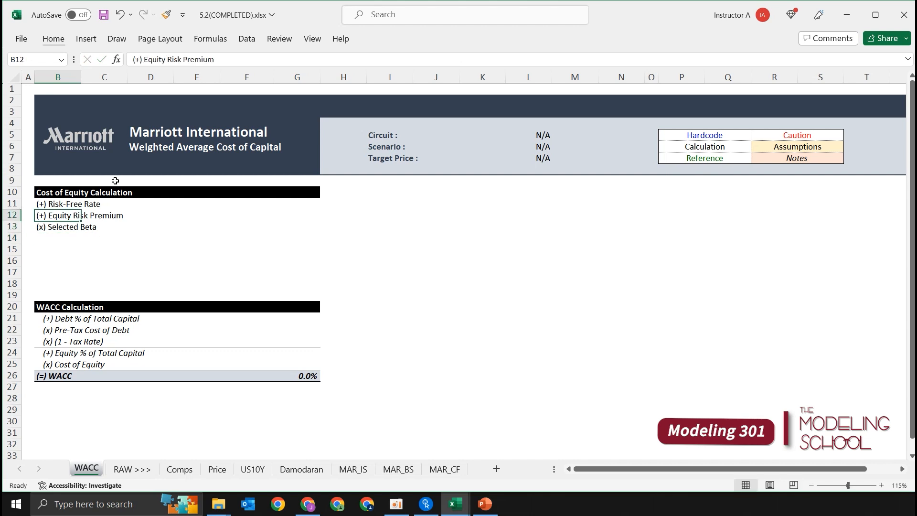
{"action": "key", "text": "shift+Down"}
{"action": "key", "text": "shift+Down"}
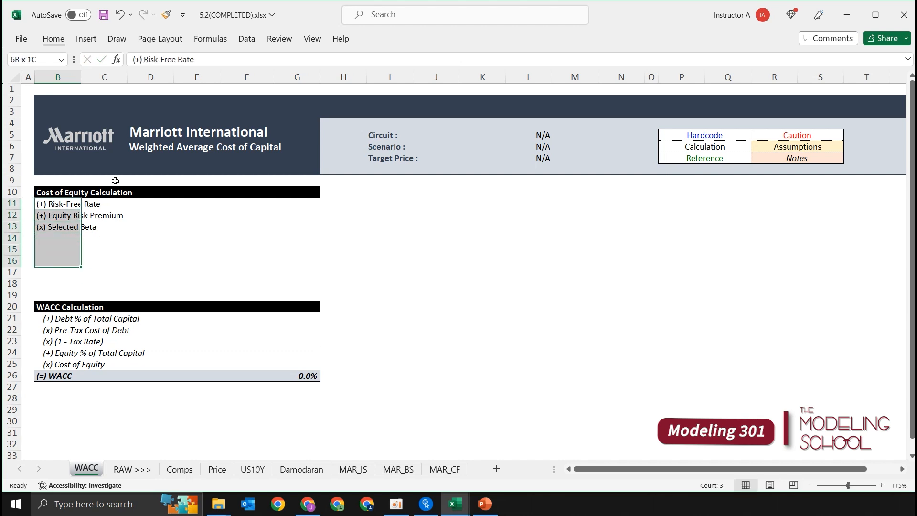
{"action": "key", "text": "Down"}
{"action": "key", "text": "Down"}
{"action": "key", "text": "Down"}
{"action": "key", "text": "Up"}
{"action": "key", "text": "Up"}
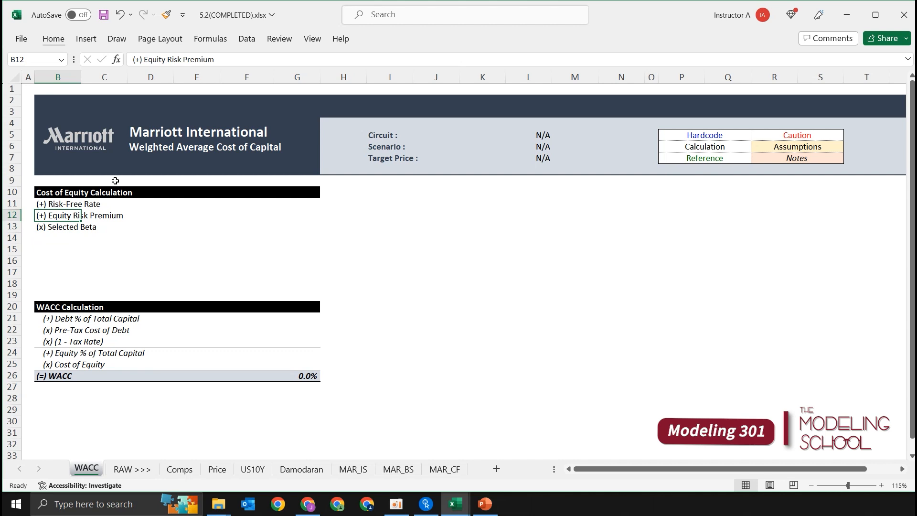
Enter the row label "(+) Country Risk (If Any)" in B14.
{"action": "key", "text": "Down"}
{"action": "key", "text": "Down"}
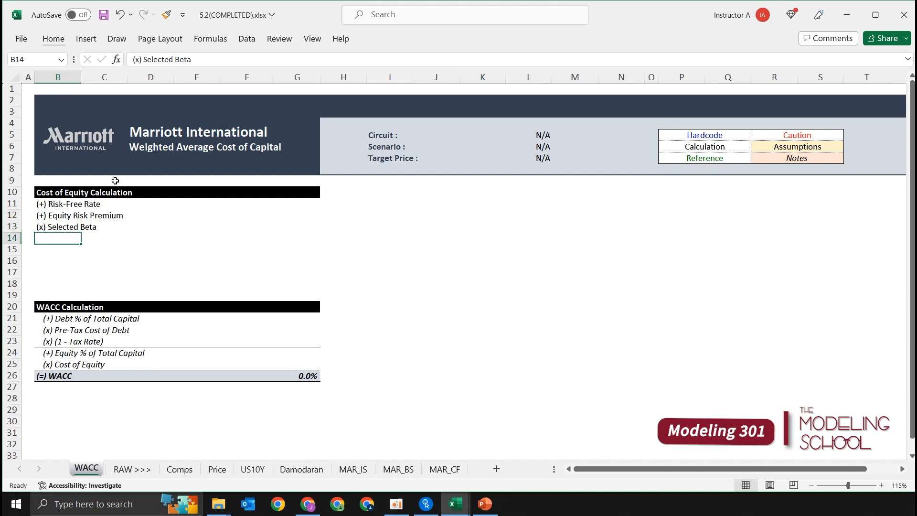
{"action": "type", "text": "(+"}
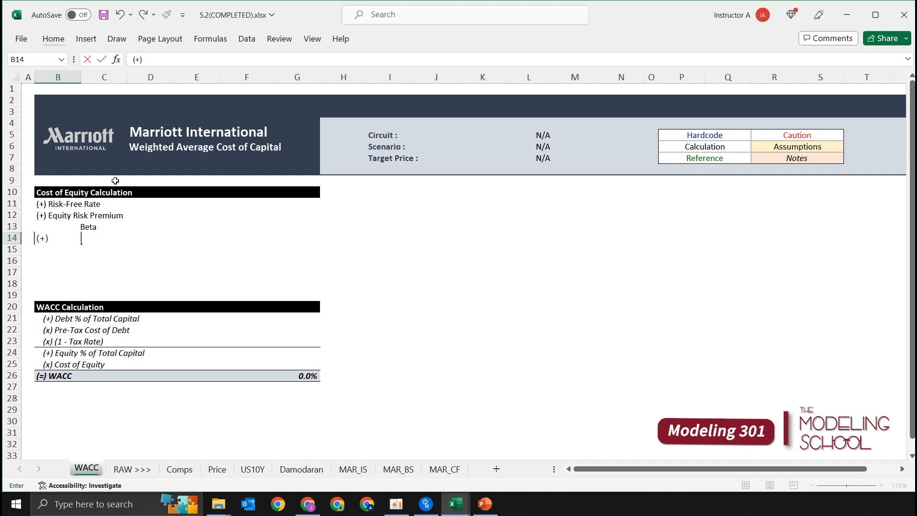
{"action": "type", "text": "Country Risk (I"}
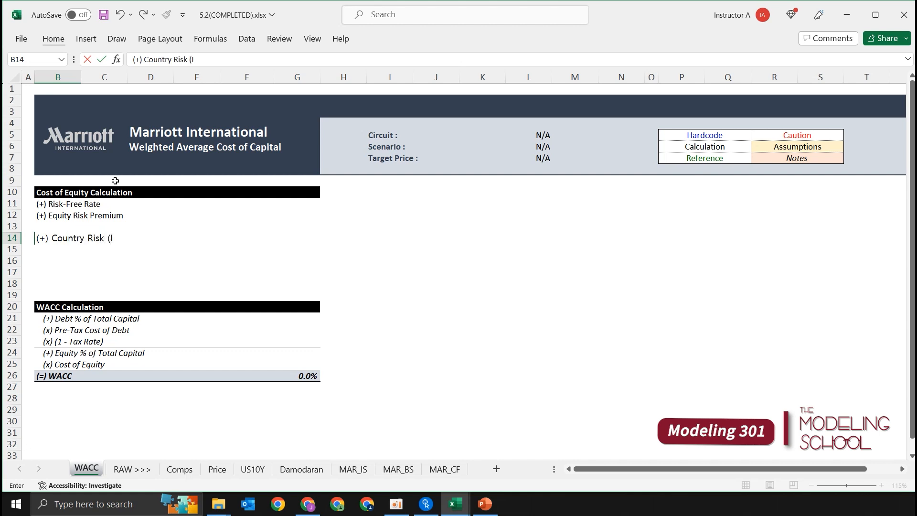
{"action": "type", "text": "f Any)"}
{"action": "key", "text": "Return"}
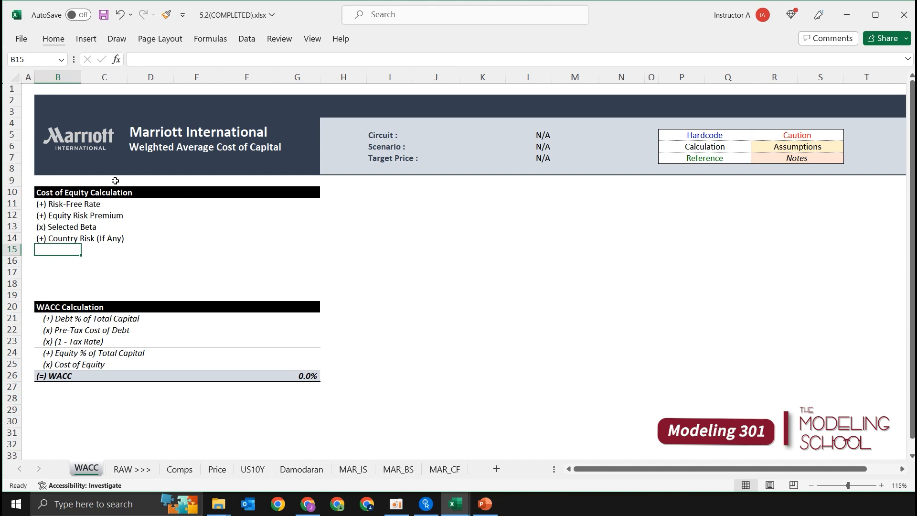
Enter the row label "(+) Size Risk (If Any)" in B15.
{"action": "type", "text": "(+) S"}
{"action": "key", "text": "BackSpace"}
{"action": "type", "text": "Size Risk (If Any)"}
{"action": "key", "text": "Return"}
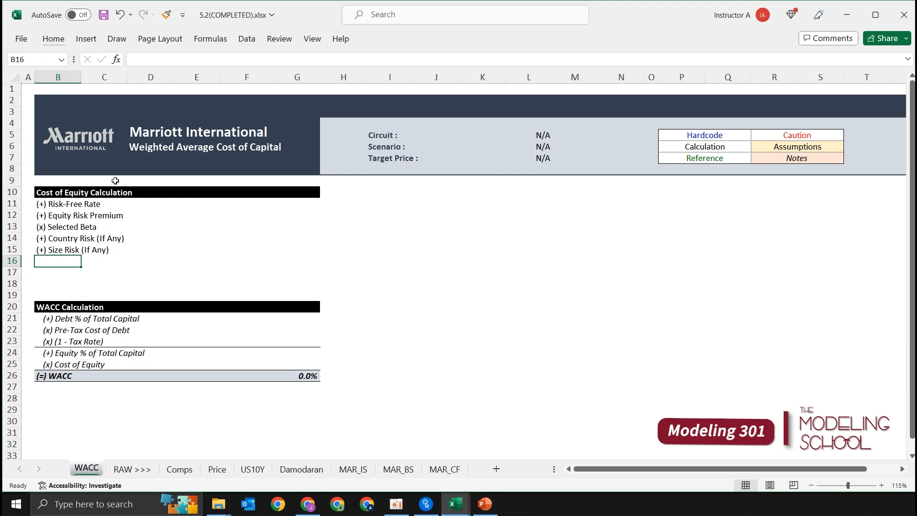
{"action": "key", "text": "Up"}
{"action": "key", "text": "Up"}
{"action": "key", "text": "Down"}
{"action": "key", "text": "Down"}
{"action": "key", "text": "Up"}
{"action": "key", "text": "Up"}
{"action": "key", "text": "Right"}
{"action": "key", "text": "Right"}
{"action": "key", "text": "Right"}
{"action": "key", "text": "Right"}
{"action": "key", "text": "Right"}
{"action": "key", "text": "shift+Down"}
{"action": "key", "text": "shift+Down"}
{"action": "key", "text": "shift+Down"}
{"action": "key", "text": "shift+Up"}
{"action": "key", "text": "Left"}
{"action": "key", "text": "Up"}
{"action": "key", "text": "Right"}
{"action": "key", "text": "shift+Up"}
{"action": "key", "text": "shift+Up"}
{"action": "key", "text": "Down"}
{"action": "key", "text": "Down"}
Fill the Size Risk label from B15 down into B16.
{"action": "key", "text": "Down"}
{"action": "key", "text": "Up"}
{"action": "key", "text": "Left"}
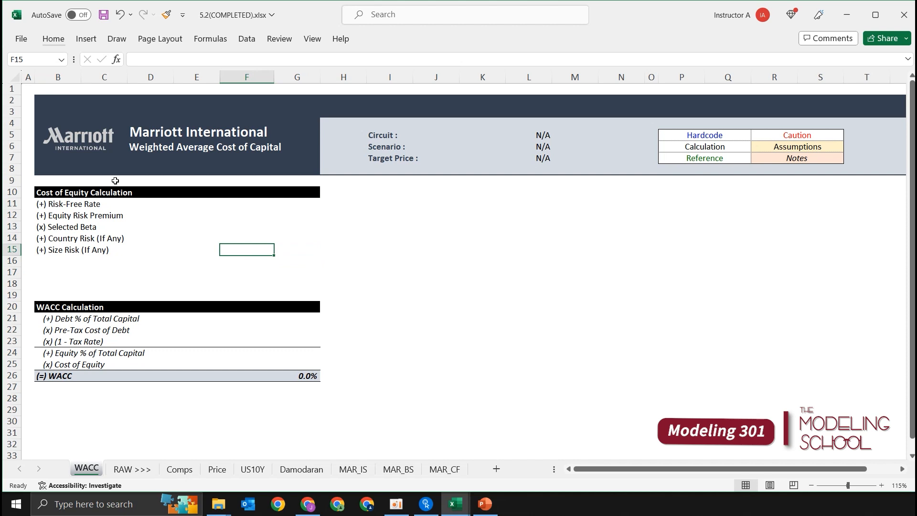
{"action": "key", "text": "Left"}
{"action": "key", "text": "Left"}
{"action": "key", "text": "Left"}
{"action": "key", "text": "Left"}
{"action": "key", "text": "Down"}
{"action": "key", "text": "ctrl+d"}
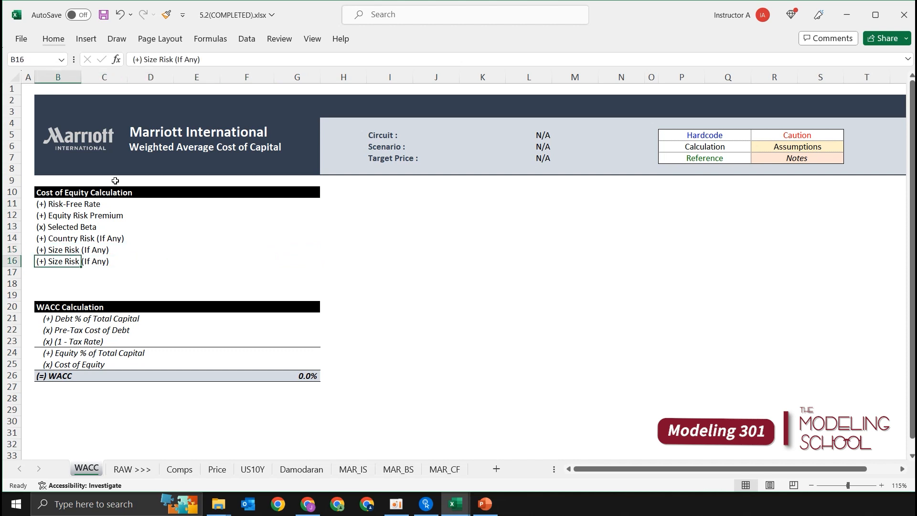
Change the copied label in B16 to "(+) Company Specific Risk (If Any)".
{"action": "key", "text": "F2"}
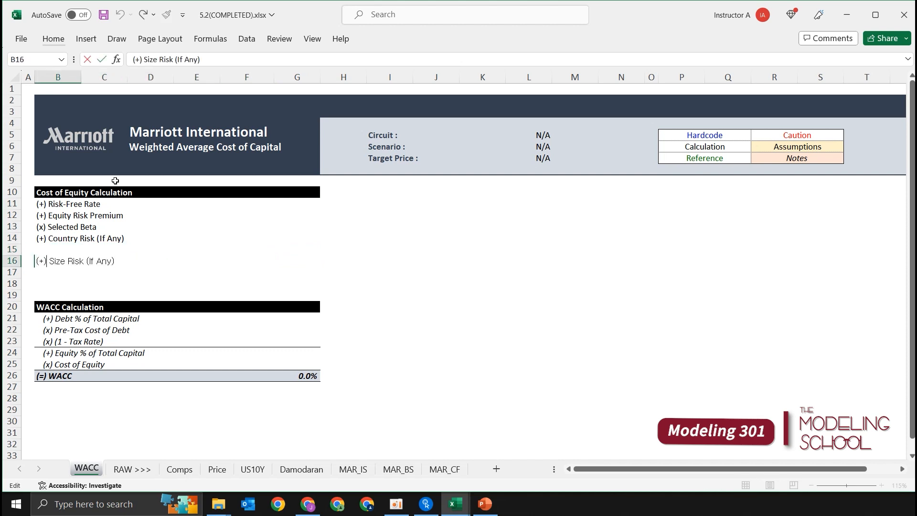
{"action": "key", "text": "Escape"}
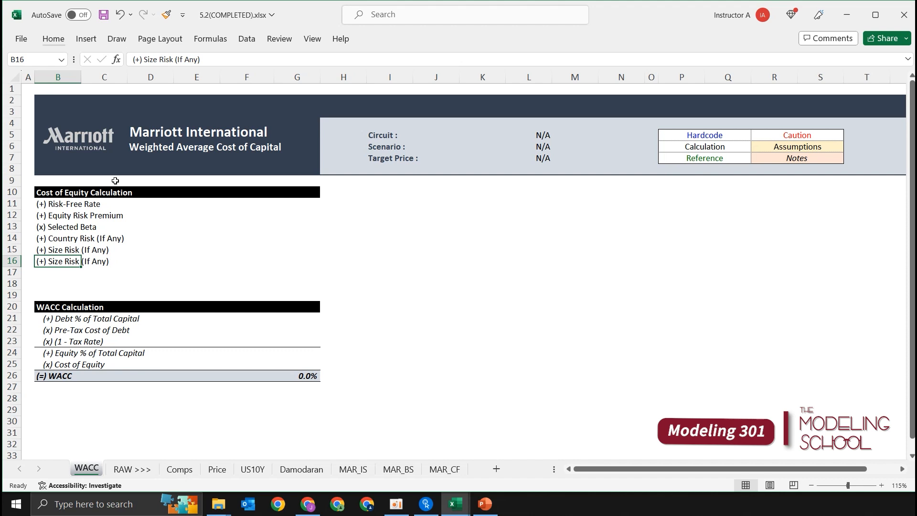
{"action": "key", "text": "F2"}
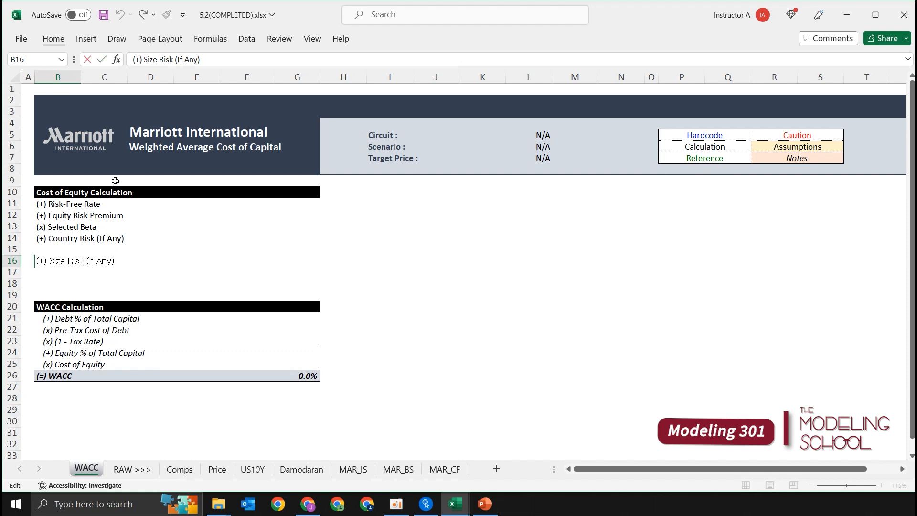
{"action": "key", "text": "ctrl+shift+Left"}
{"action": "key", "text": "ctrl+shift+Left"}
{"action": "type", "text": "Compay"}
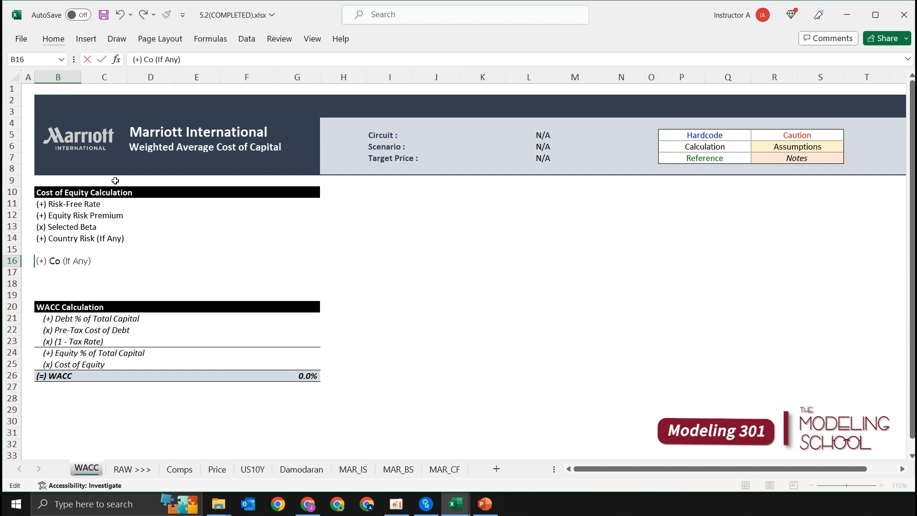
{"action": "key", "text": "BackSpace"}
{"action": "type", "text": "ny "}
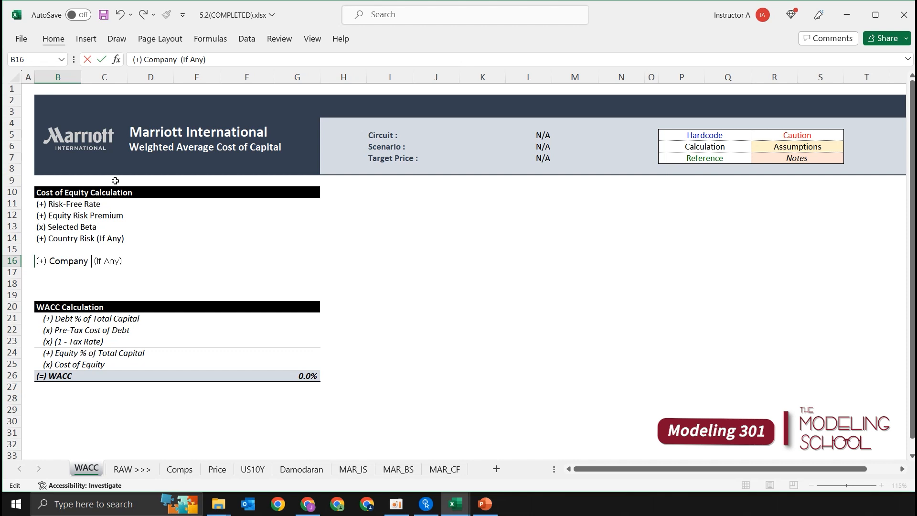
{"action": "type", "text": "Specifit Ris"}
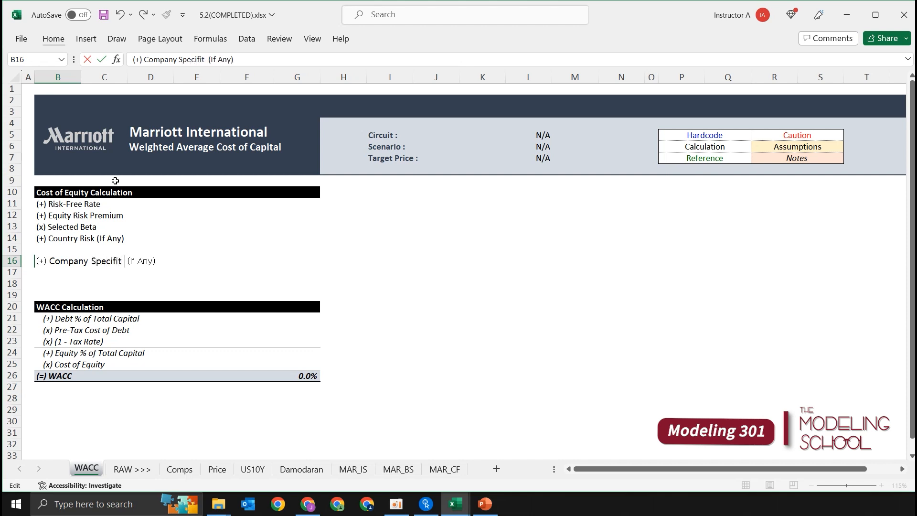
{"action": "key", "text": "BackSpace"}
{"action": "key", "text": "BackSpace"}
{"action": "key", "text": "BackSpace"}
{"action": "key", "text": "BackSpace"}
{"action": "key", "text": "BackSpace"}
{"action": "type", "text": "c Risk"}
{"action": "key", "text": "Return"}
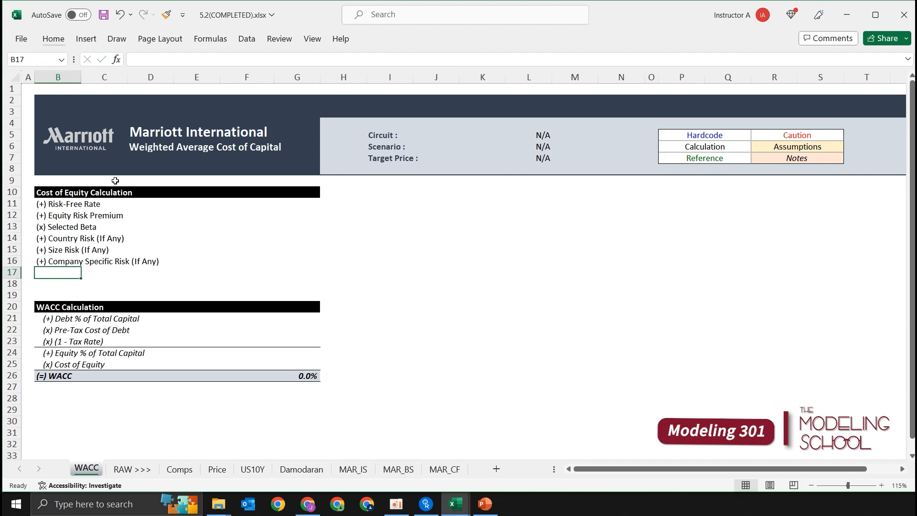
Enter the total row label "(=) Cost of Equity)" in B17.
{"action": "type", "text": "(=)"}
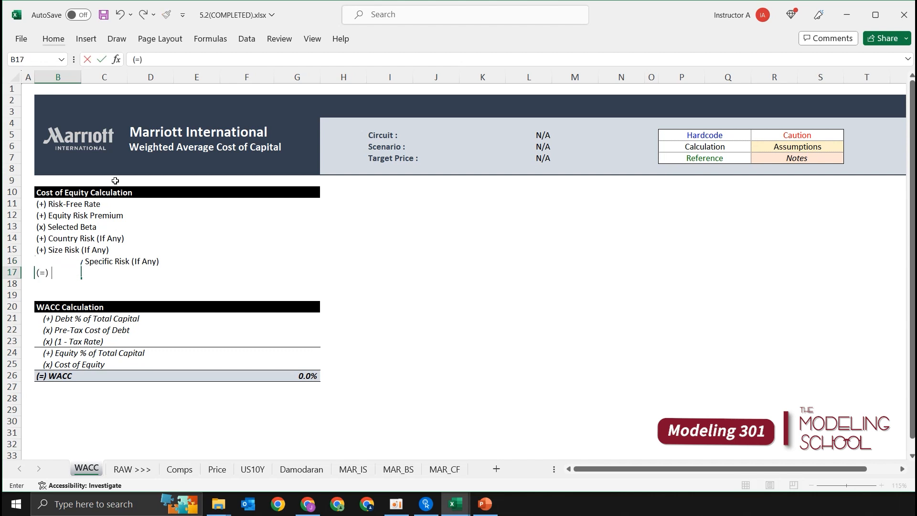
{"action": "type", "text": " Cost of Equity"}
{"action": "key", "text": "Return"}
Indent the component labels in B11:B16 by one level.
{"action": "key", "text": "Up"}
{"action": "key", "text": "Up"}
{"action": "key", "text": "shift+Up"}
{"action": "key", "text": "shift+Up"}
{"action": "key", "text": "shift+Up"}
{"action": "key", "text": "shift+Up"}
{"action": "key", "text": "shift+Up"}
{"action": "key", "text": "alt"}
{"action": "key", "text": "h"}
{"action": "key", "text": "6"}
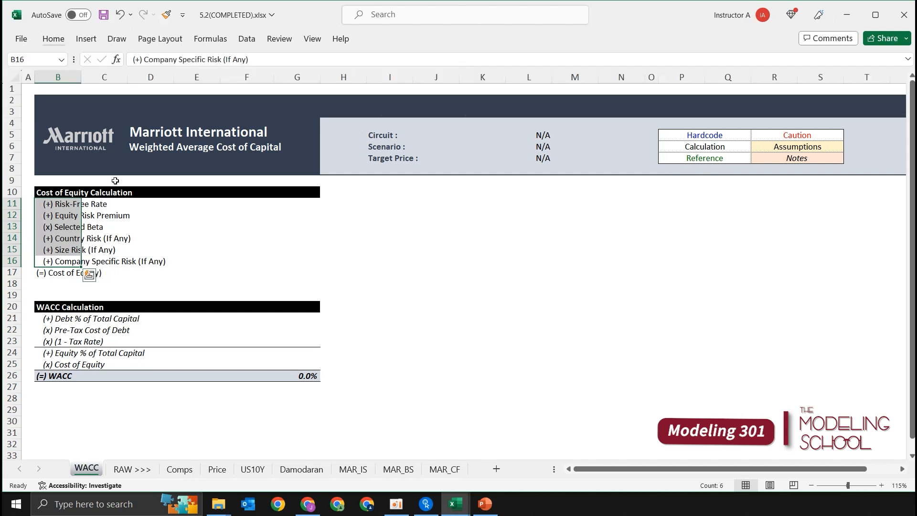
Add top and bottom borders to the Cost of Equity total row, B17:G17.
{"action": "key", "text": "shift+Down"}
{"action": "key", "text": "shift+Down"}
{"action": "key", "text": "shift+Down"}
{"action": "key", "text": "shift+Down"}
{"action": "key", "text": "shift+Down"}
{"action": "key", "text": "Down"}
{"action": "key", "text": "shift+Right"}
{"action": "key", "text": "shift+Right"}
{"action": "key", "text": "shift+Right"}
{"action": "key", "text": "shift+Right"}
{"action": "key", "text": "shift+Right"}
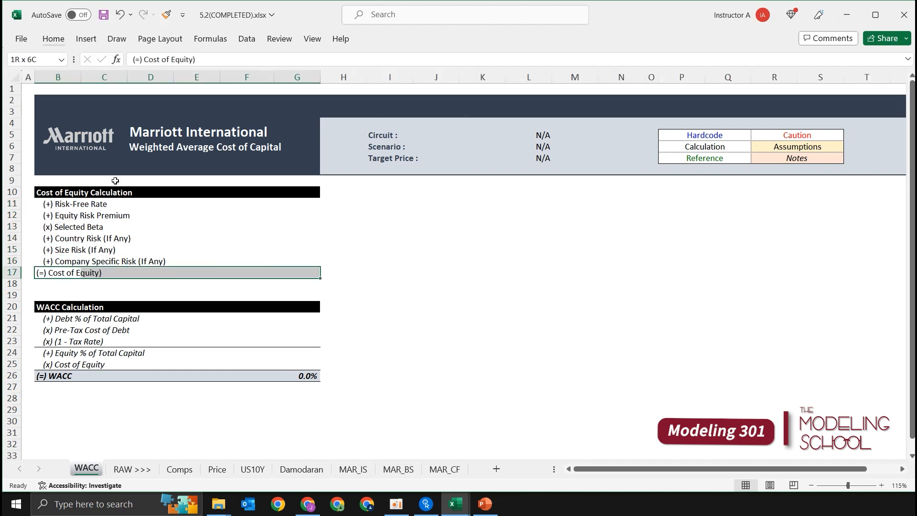
{"action": "key", "text": "alt"}
{"action": "key", "text": "h"}
{"action": "key", "text": "b"}
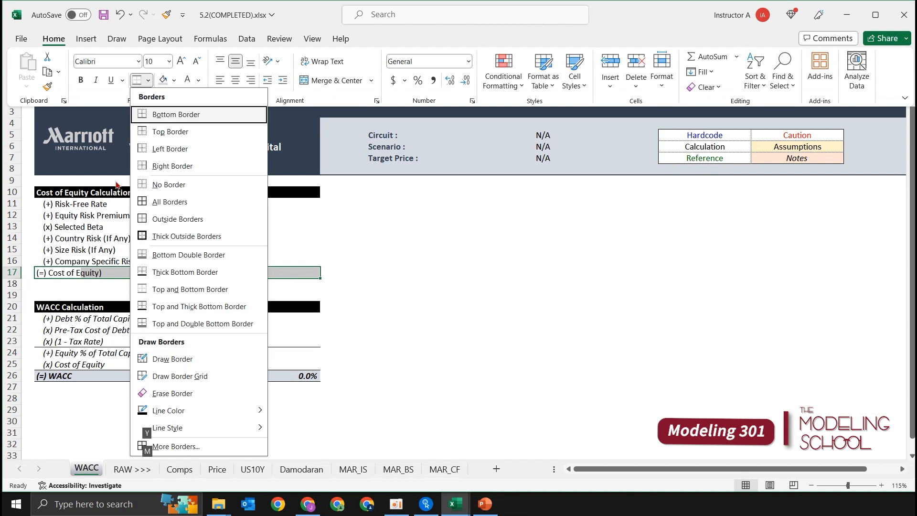
{"action": "key", "text": "b"}
Add a bottom border to B11:G13, beneath the Selected Beta row.
{"action": "key", "text": "Up"}
{"action": "key", "text": "Up"}
{"action": "key", "text": "Up"}
{"action": "key", "text": "Up"}
{"action": "key", "text": "Up"}
{"action": "key", "text": "Up"}
{"action": "key", "text": "shift+Down"}
{"action": "key", "text": "shift+Down"}
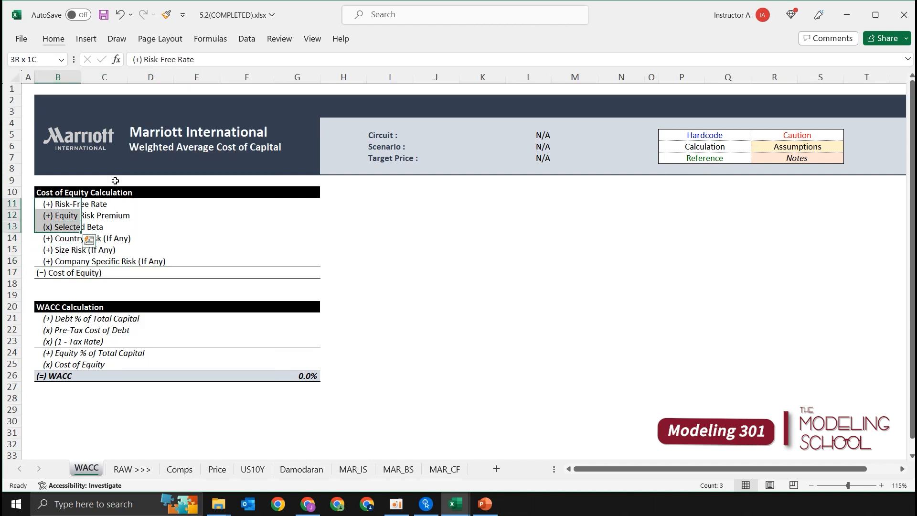
{"action": "key", "text": "shift+Right"}
{"action": "key", "text": "shift+Right"}
{"action": "key", "text": "shift+Right"}
{"action": "key", "text": "shift+Right"}
Add a border line between the Risk-Free Rate and Equity Risk Premium rows across columns B to G.
{"action": "key", "text": "shift+Right"}
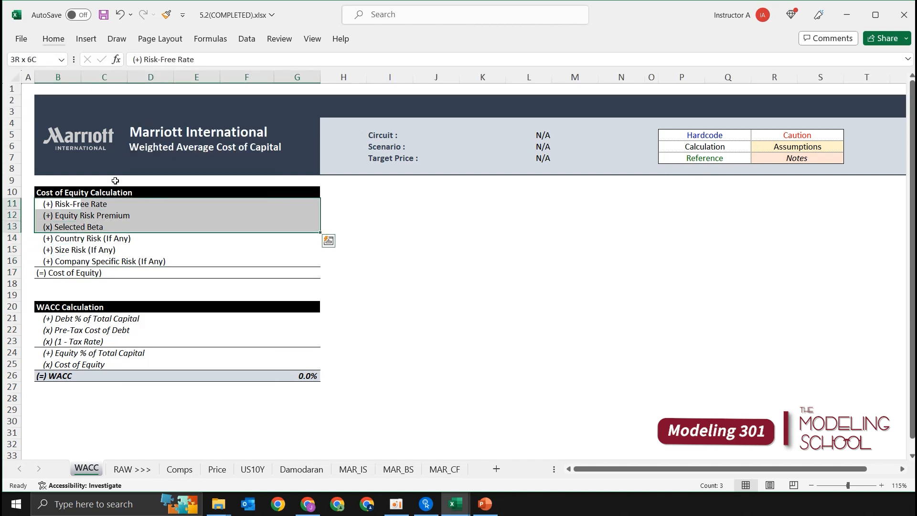
{"action": "key", "text": "Down"}
{"action": "key", "text": "shift+Down"}
{"action": "key", "text": "shift+Right"}
{"action": "key", "text": "shift+Right"}
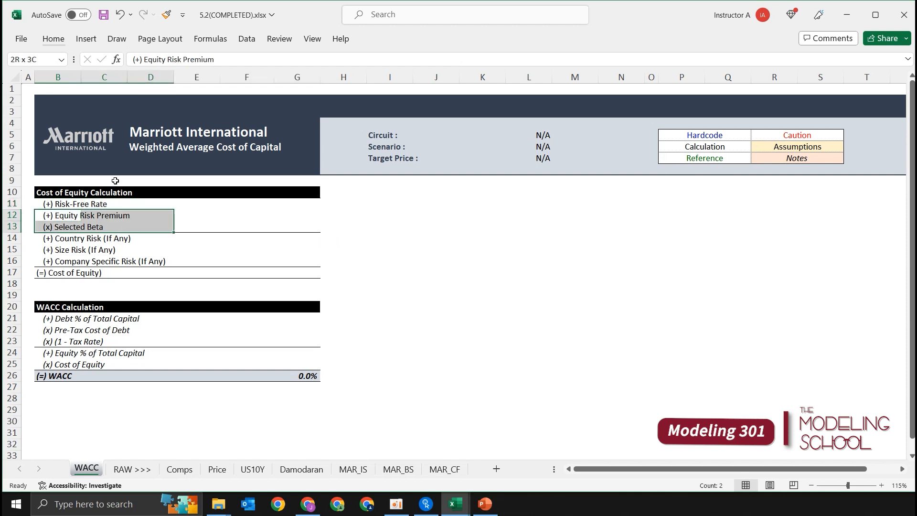
{"action": "key", "text": "shift+Right"}
{"action": "key", "text": "shift+Right"}
{"action": "key", "text": "shift+Right"}
{"action": "key", "text": "Down"}
{"action": "key", "text": "Down"}
{"action": "key", "text": "Down"}
{"action": "key", "text": "Down"}
{"action": "key", "text": "Down"}
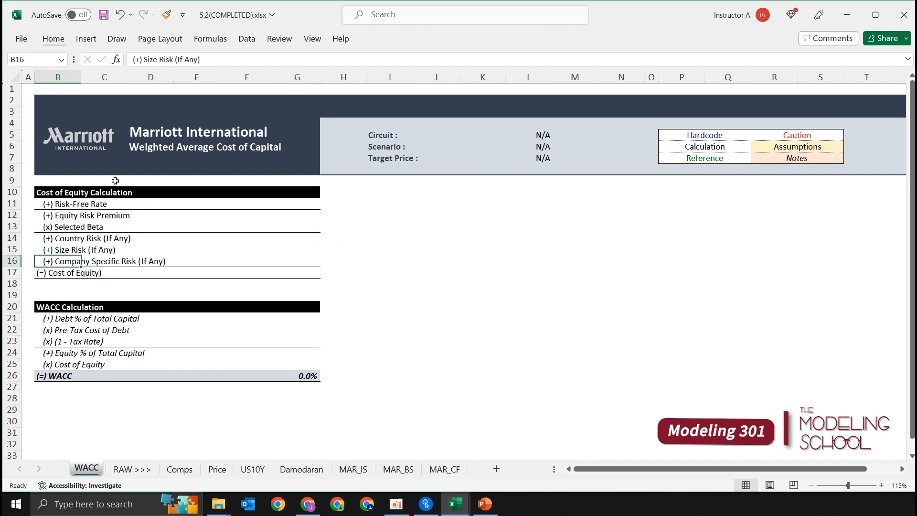
Italicize the Cost of Equity table rows in B11:G17.
{"action": "key", "text": "Up"}
{"action": "key", "text": "Down"}
{"action": "key", "text": "shift+Right"}
{"action": "key", "text": "shift+Right"}
{"action": "key", "text": "shift+Right"}
{"action": "key", "text": "shift+Right"}
{"action": "key", "text": "shift+Right"}
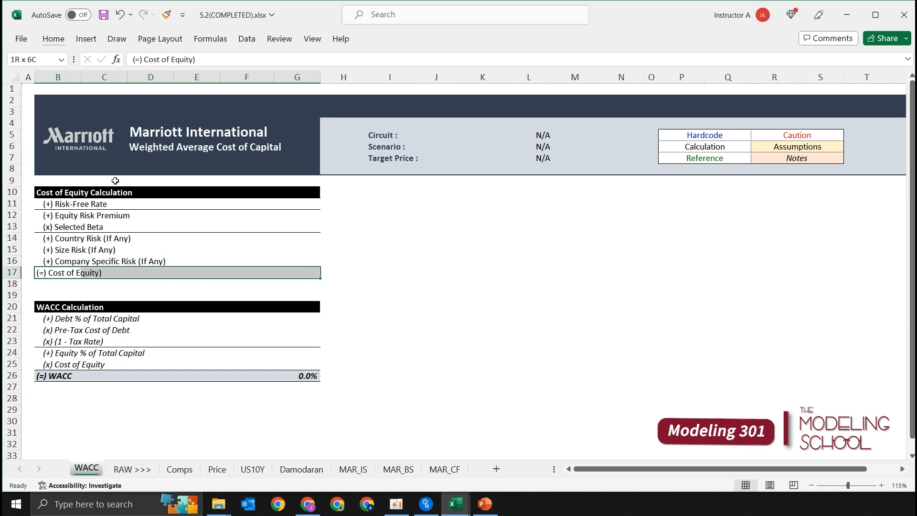
{"action": "key", "text": "shift+Up"}
{"action": "key", "text": "shift+Up"}
{"action": "key", "text": "shift+Up"}
{"action": "key", "text": "shift+Up"}
{"action": "key", "text": "shift+Up"}
{"action": "key", "text": "shift+Up"}
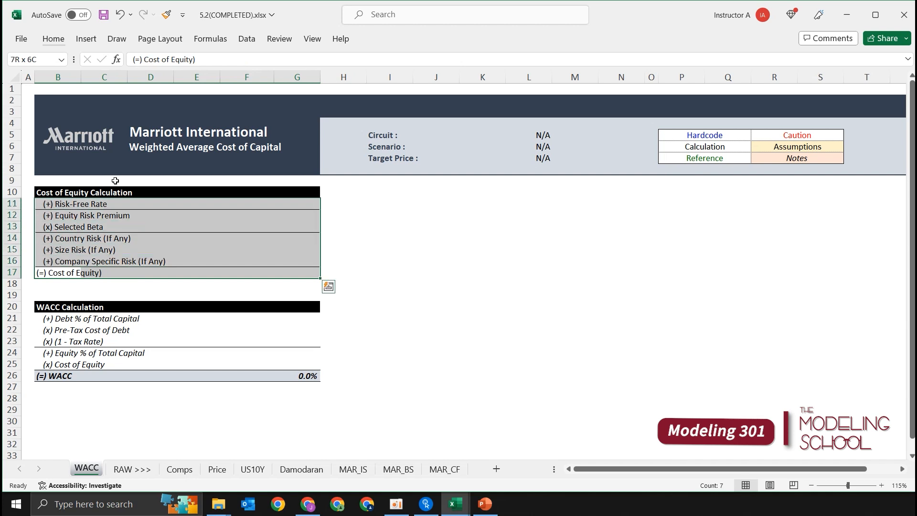
{"action": "key", "text": "ctrl+i"}
{"action": "key", "text": "ctrl+q"}
{"action": "key", "text": "Escape"}
{"action": "key", "text": "Down"}
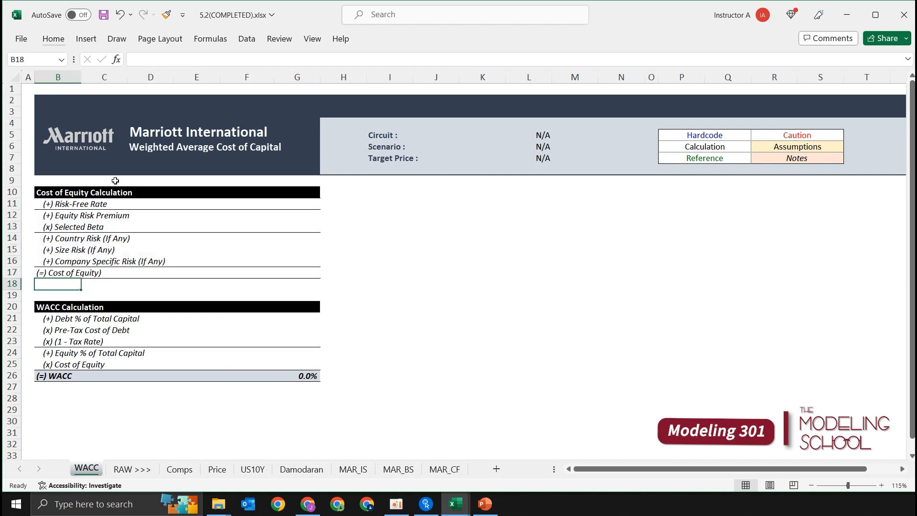
Fill the total row B17:G17 with the light blue-gray theme color and make it bold.
{"action": "key", "text": "Up"}
{"action": "key", "text": "shift+Right"}
{"action": "key", "text": "shift+Right"}
{"action": "key", "text": "shift+Right"}
{"action": "key", "text": "shift+Right"}
{"action": "key", "text": "shift+Right"}
{"action": "key", "text": "shift+Right"}
{"action": "key", "text": "shift+Left"}
{"action": "key", "text": "alt"}
{"action": "key", "text": "h"}
{"action": "key", "text": "h"}
{"action": "key", "text": "Down"}
{"action": "key", "text": "Right"}
{"action": "key", "text": "Right"}
{"action": "key", "text": "Right"}
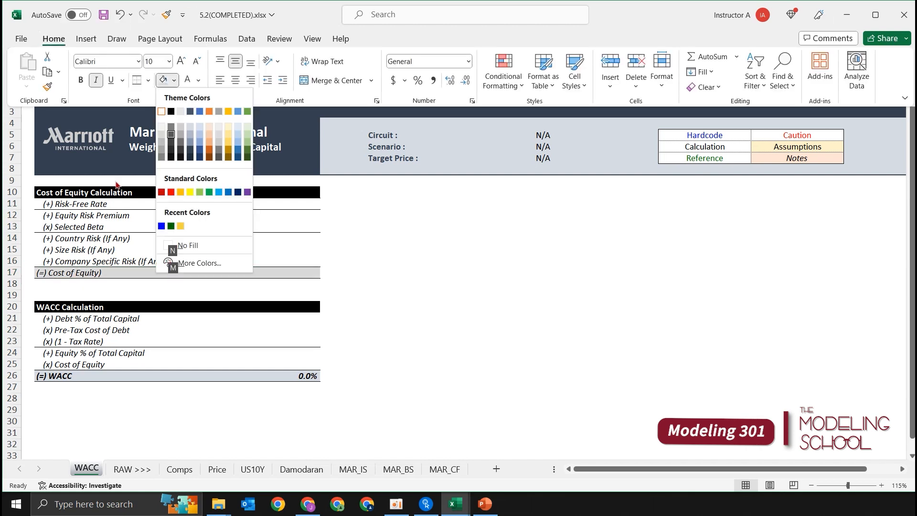
{"action": "key", "text": "Return"}
{"action": "key", "text": "ctrl+b"}
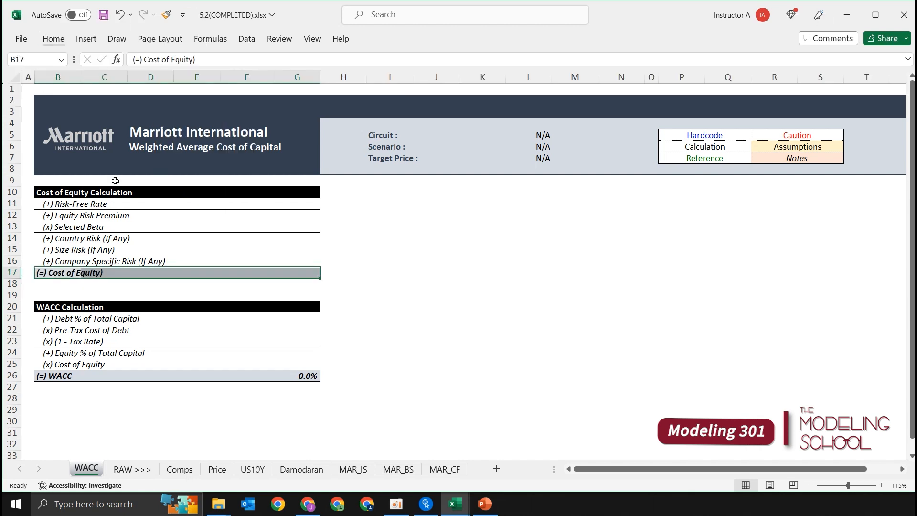
Remove the stray closing parenthesis from the B17 label so it reads "(=) Cost of Equity".
{"action": "key", "text": "Up"}
{"action": "key", "text": "Down"}
{"action": "key", "text": "F2"}
{"action": "key", "text": "Return"}
{"action": "key", "text": "Up"}
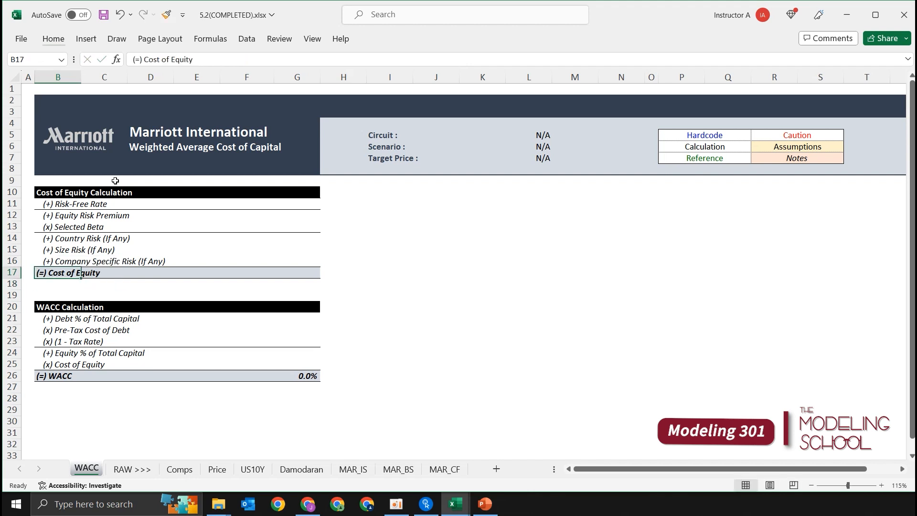
{"action": "key", "text": "Right"}
{"action": "key", "text": "Right"}
{"action": "key", "text": "Right"}
{"action": "key", "text": "Right"}
{"action": "key", "text": "Right"}
{"action": "key", "text": "Right"}
{"action": "key", "text": "Left"}
{"action": "key", "text": "shift+Up"}
{"action": "key", "text": "shift+Up"}
{"action": "key", "text": "shift+Up"}
{"action": "key", "text": "shift+Up"}
{"action": "key", "text": "shift+Up"}
{"action": "key", "text": "shift+Up"}
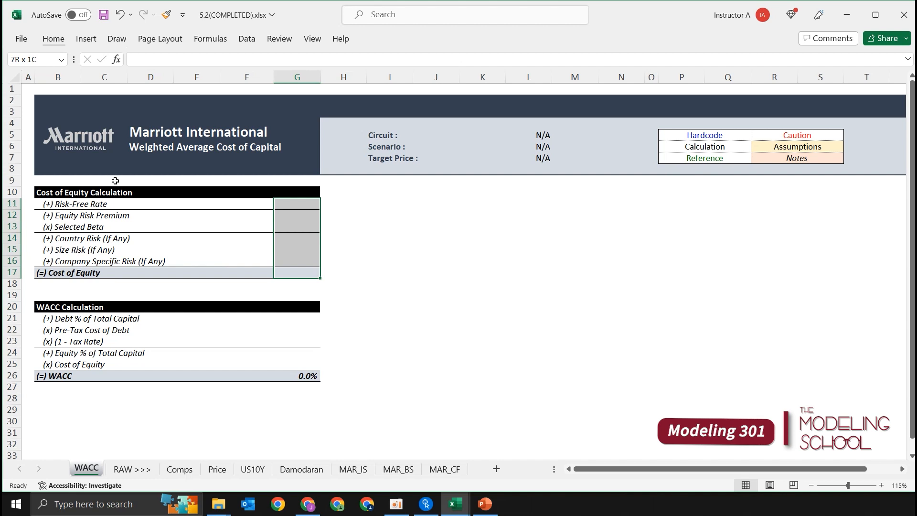
{"action": "key", "text": "Up"}
{"action": "key", "text": "Down"}
{"action": "key", "text": "shift+Up"}
{"action": "key", "text": "shift+Up"}
{"action": "key", "text": "shift+Up"}
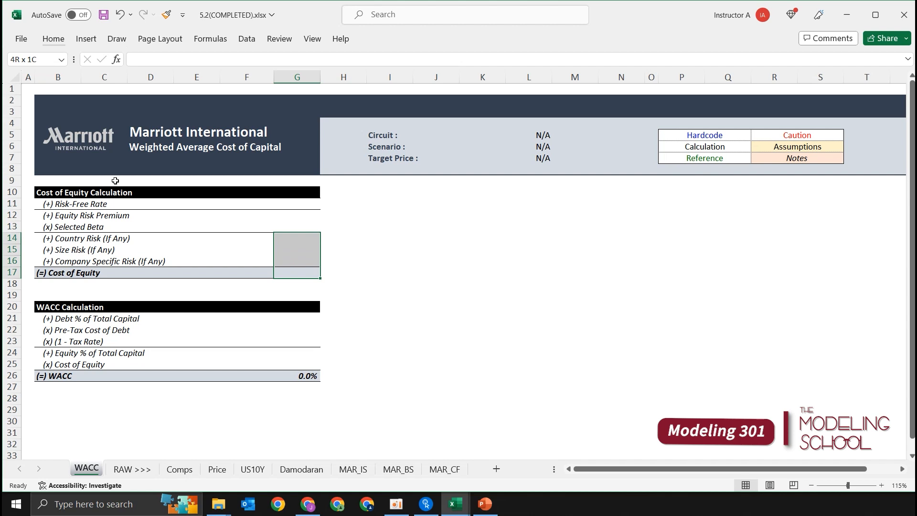
{"action": "key", "text": "shift+Down"}
{"action": "key", "text": "shift+Down"}
{"action": "key", "text": "shift+Down"}
{"action": "type", "text": "="}
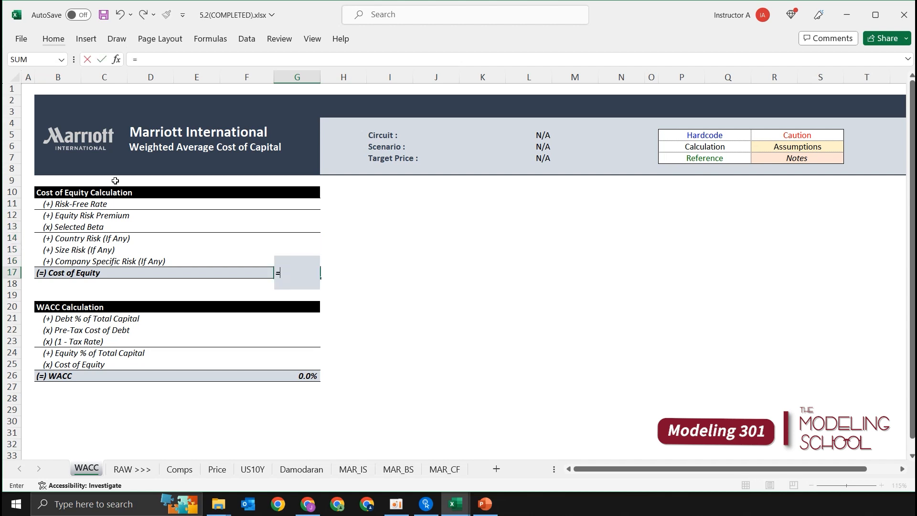
{"action": "type", "text": "("}
{"action": "key", "text": "Escape"}
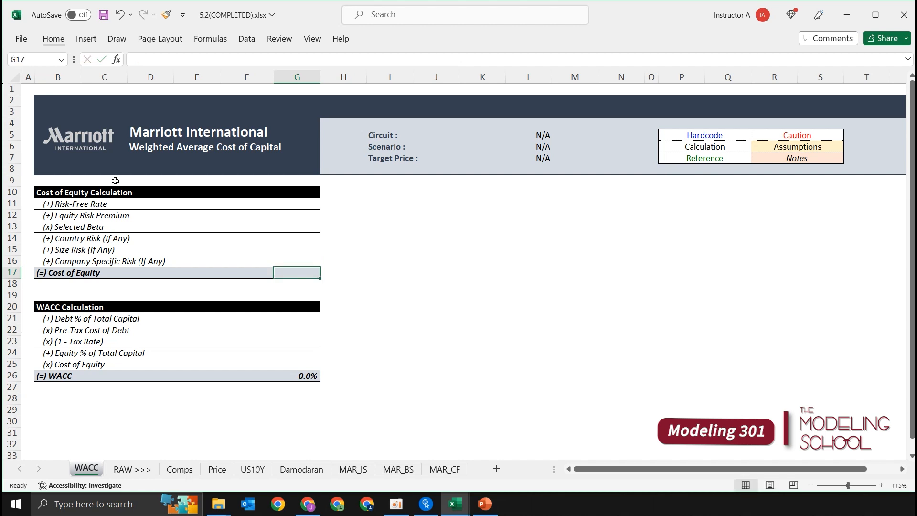
Begin the Cost of Equity formula in G17 with the risk-free rate plus equity risk premium times beta, =G11+(G12*G13).
{"action": "type", "text": "="}
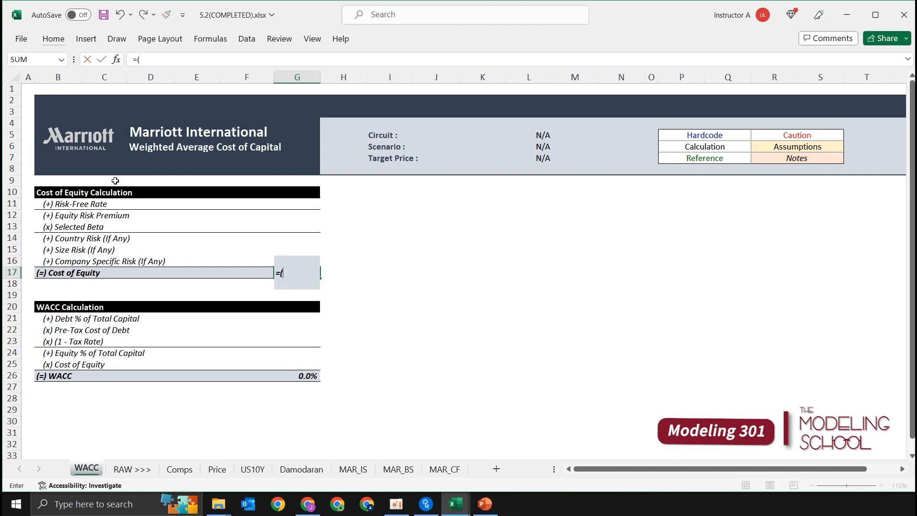
{"action": "type", "text": "("}
{"action": "key", "text": "BackSpace"}
{"action": "key", "text": "Up"}
{"action": "key", "text": "Up"}
{"action": "key", "text": "Up"}
{"action": "key", "text": "Up"}
{"action": "key", "text": "Up"}
{"action": "key", "text": "Up"}
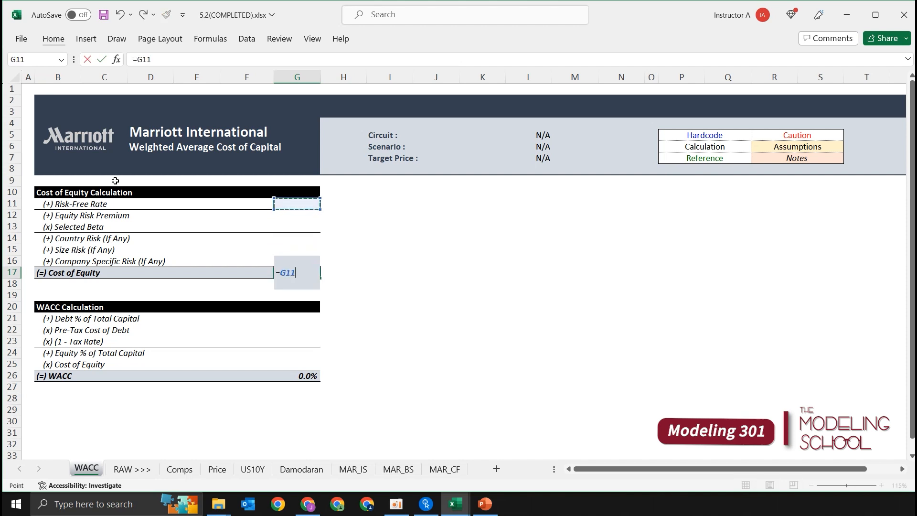
{"action": "type", "text": "+("}
{"action": "key", "text": "Up"}
{"action": "key", "text": "Up"}
{"action": "key", "text": "Up"}
{"action": "key", "text": "Up"}
{"action": "key", "text": "Up"}
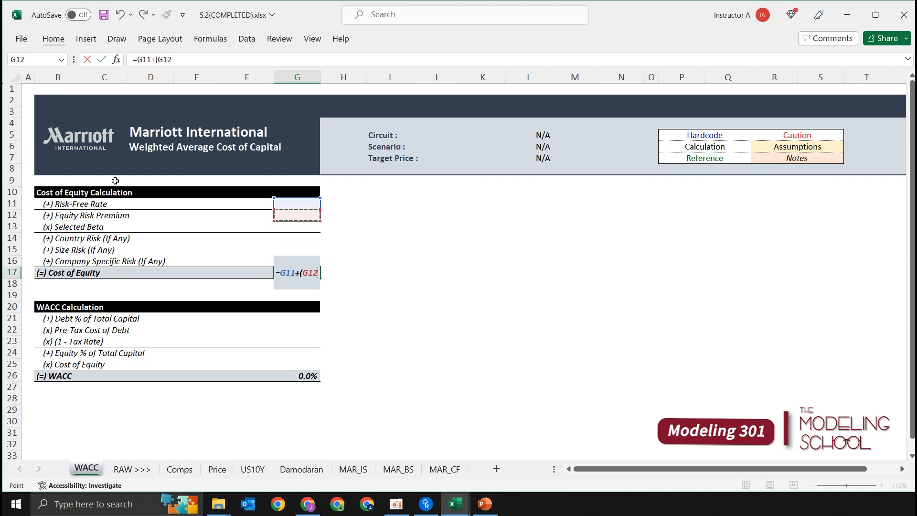
{"action": "type", "text": "*"}
{"action": "key", "text": "Up"}
{"action": "key", "text": "Up"}
{"action": "key", "text": "Up"}
{"action": "key", "text": "Up"}
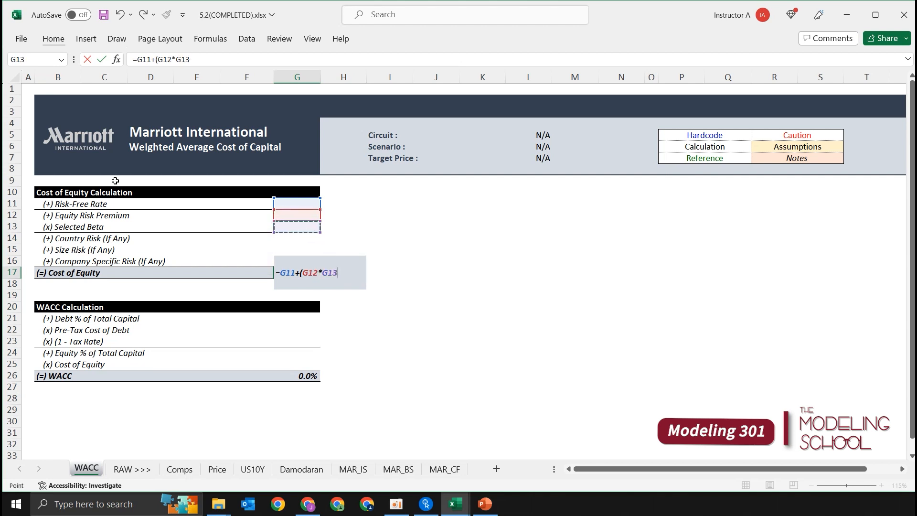
{"action": "type", "text": ")+"}
Complete the G17 formula by adding the country, size and company-specific risks, +G14+G15+G16.
{"action": "key", "text": "Up"}
{"action": "key", "text": "Up"}
{"action": "key", "text": "Up"}
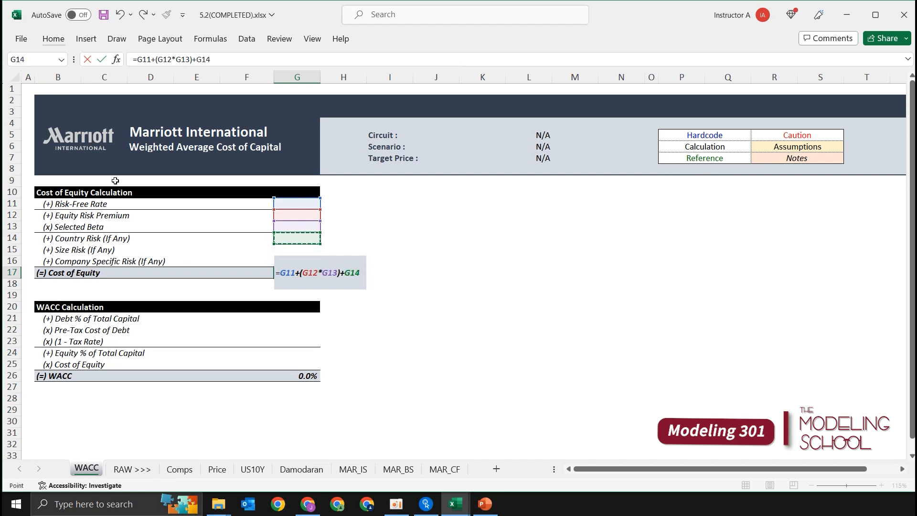
{"action": "type", "text": "+"}
{"action": "key", "text": "Up"}
{"action": "key", "text": "Up"}
{"action": "type", "text": "+"}
{"action": "key", "text": "Up"}
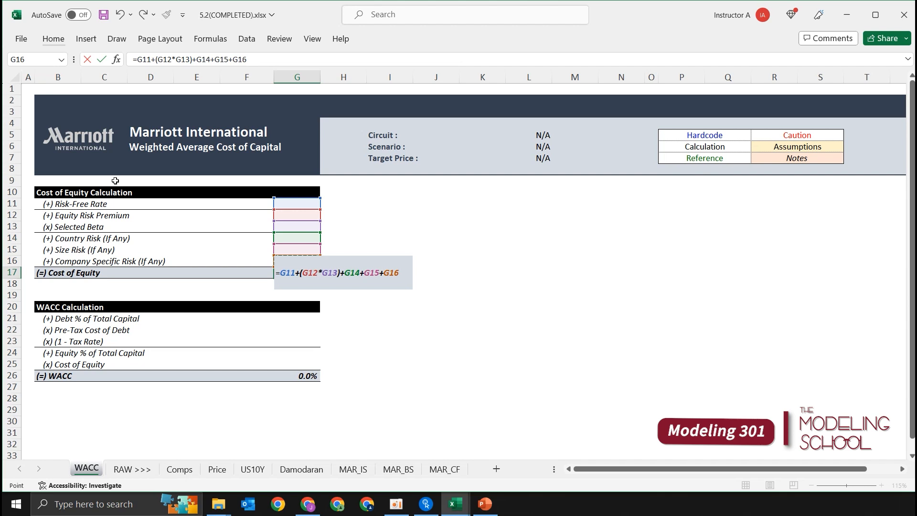
{"action": "key", "text": "ctrl+Return"}
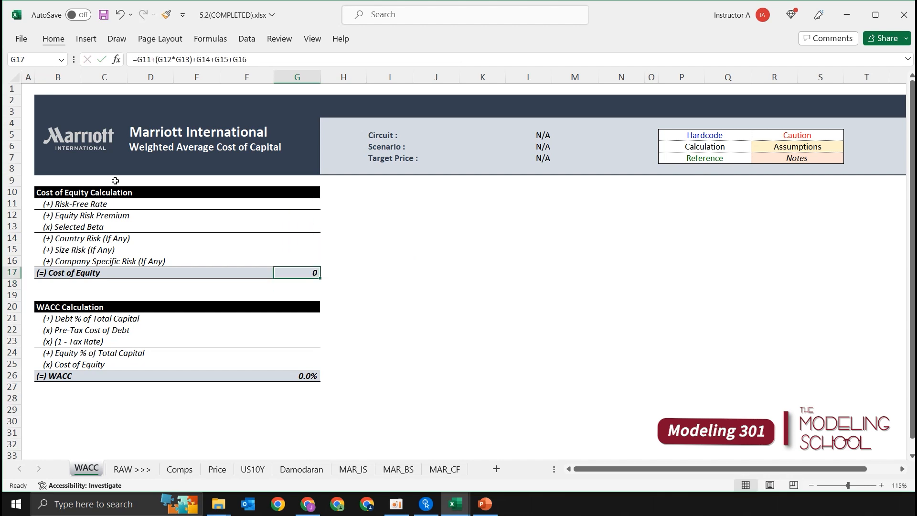
Format the Cost of Equity value cells G11:G17 as percentages with one decimal place.
{"action": "key", "text": "shift+Up"}
{"action": "key", "text": "shift+Up"}
{"action": "key", "text": "shift+Up"}
{"action": "key", "text": "shift+Up"}
{"action": "key", "text": "shift+Up"}
{"action": "key", "text": "shift+Up"}
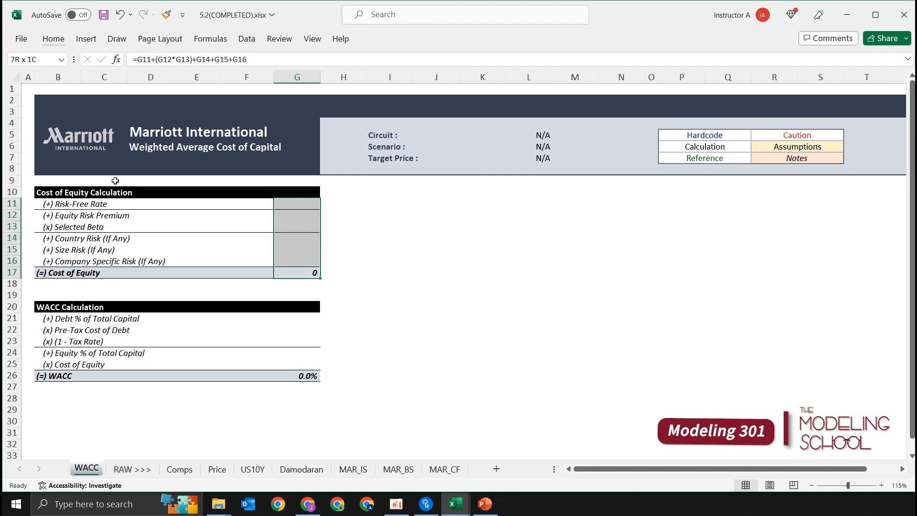
{"action": "key", "text": "ctrl+shift+5"}
{"action": "key", "text": "alt"}
{"action": "key", "text": "h"}
{"action": "key", "text": "0"}
Delete the extra blank row 19 between the Cost of Equity and WACC tables.
{"action": "key", "text": "Down"}
{"action": "key", "text": "Down"}
{"action": "key", "text": "shift+space"}
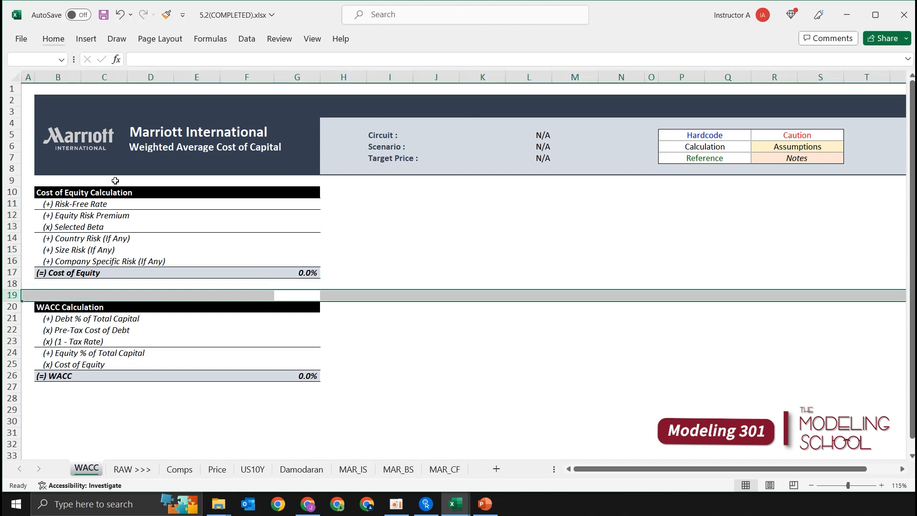
{"action": "key", "text": "ctrl+minus"}
Link the Cost of Equity row of the WACC table to the Cost of Equity total by entering =G17 in G24.
{"action": "key", "text": "Left"}
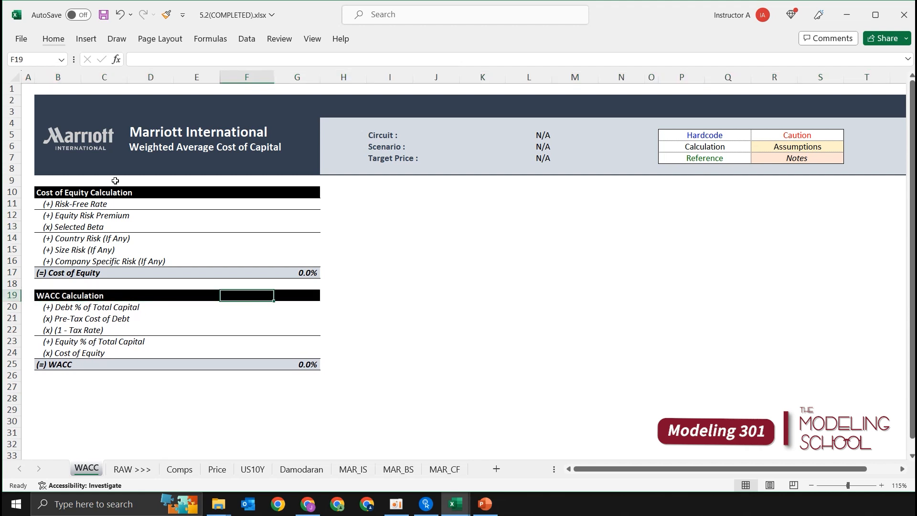
{"action": "key", "text": "Left"}
{"action": "key", "text": "Left"}
{"action": "key", "text": "Left"}
{"action": "key", "text": "Left"}
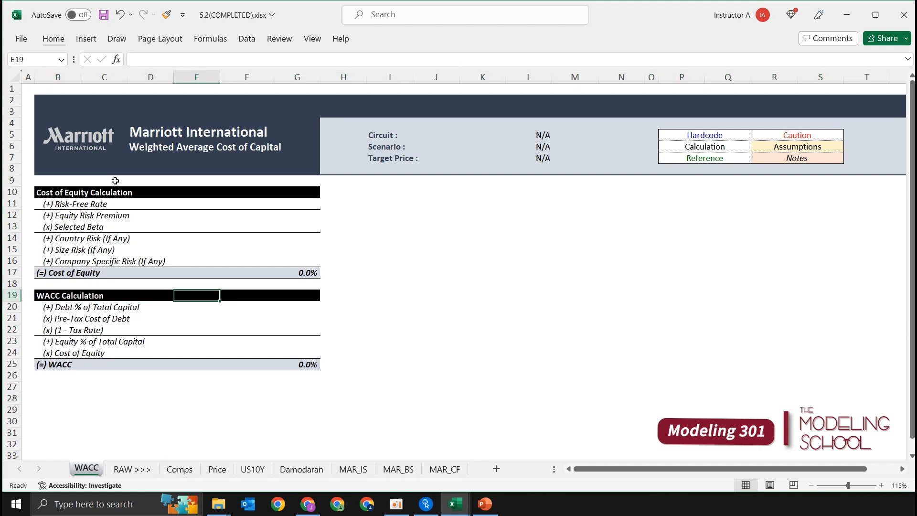
{"action": "key", "text": "Down"}
{"action": "key", "text": "Down"}
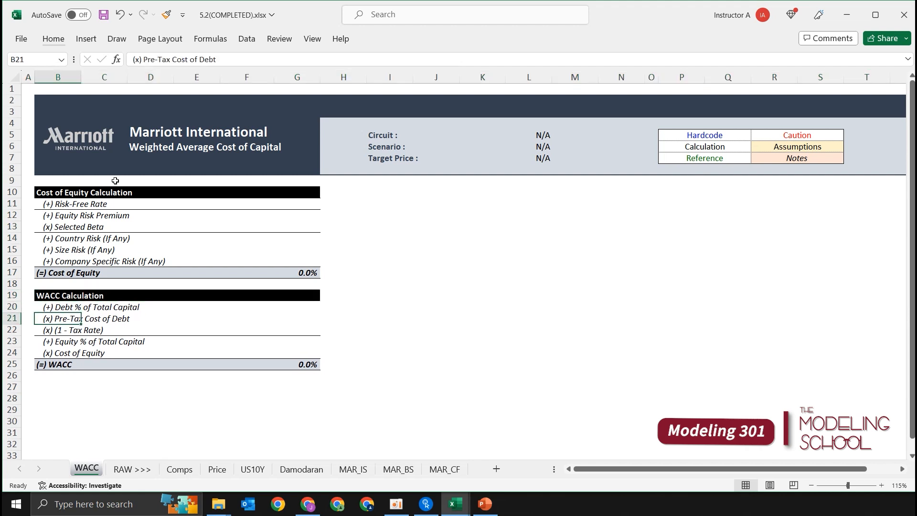
{"action": "key", "text": "Down"}
{"action": "key", "text": "Down"}
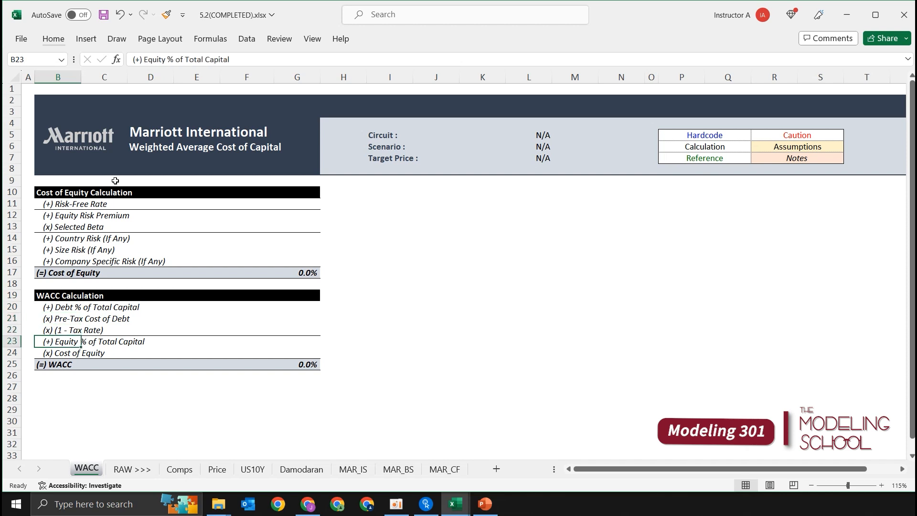
{"action": "key", "text": "Down"}
{"action": "key", "text": "Right"}
{"action": "key", "text": "Right"}
{"action": "key", "text": "Right"}
{"action": "key", "text": "Right"}
{"action": "key", "text": "Right"}
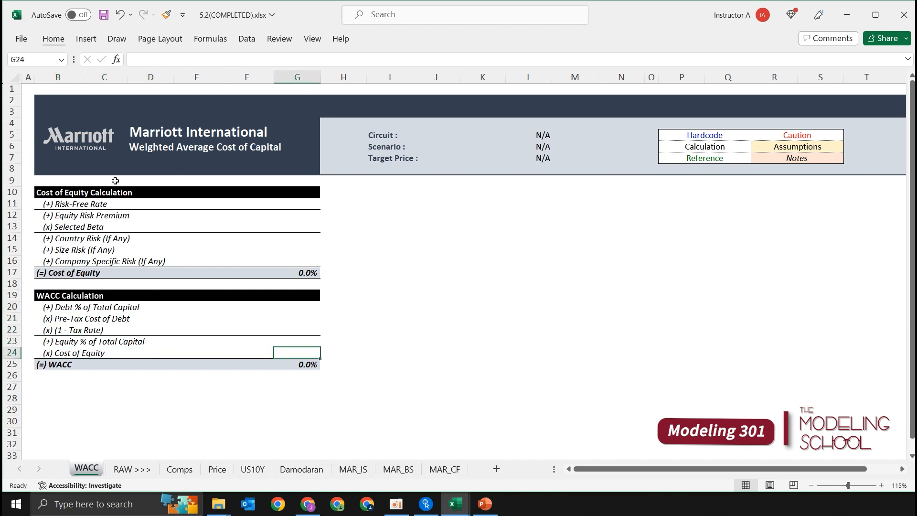
{"action": "type", "text": "="}
{"action": "key", "text": "Escape"}
{"action": "type", "text": "="}
{"action": "key", "text": "Up"}
{"action": "key", "text": "Up"}
{"action": "key", "text": "Up"}
{"action": "key", "text": "Up"}
{"action": "key", "text": "Up"}
{"action": "key", "text": "Up"}
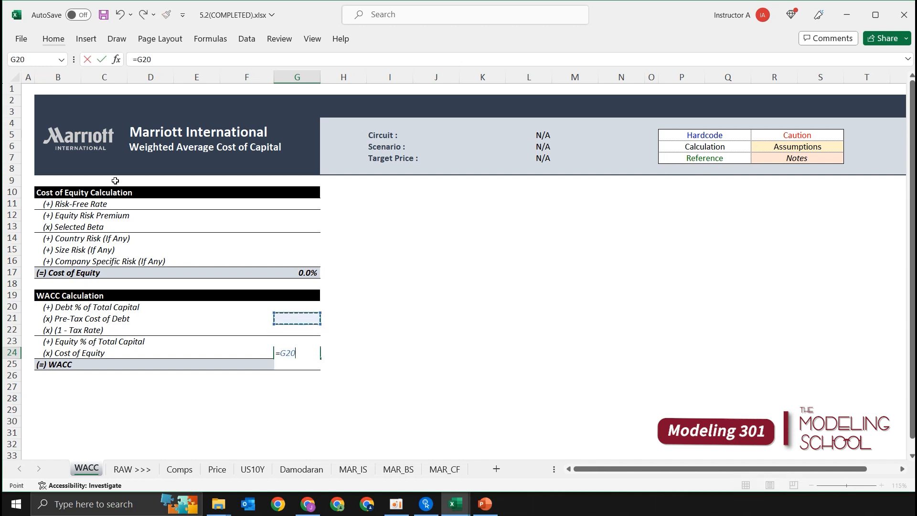
{"action": "key", "text": "Up"}
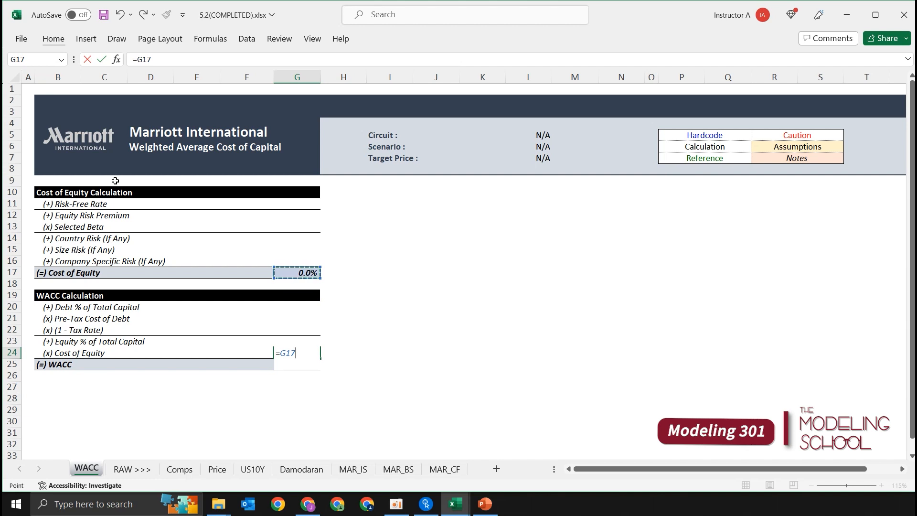
{"action": "key", "text": "Return"}
Review the input cells G11:G16 of the Cost of Equity table and G20:G23 of the WACC table.
{"action": "key", "text": "Up"}
{"action": "key", "text": "Up"}
{"action": "key", "text": "Up"}
{"action": "key", "text": "Up"}
{"action": "key", "text": "Down"}
{"action": "key", "text": "Down"}
{"action": "key", "text": "Down"}
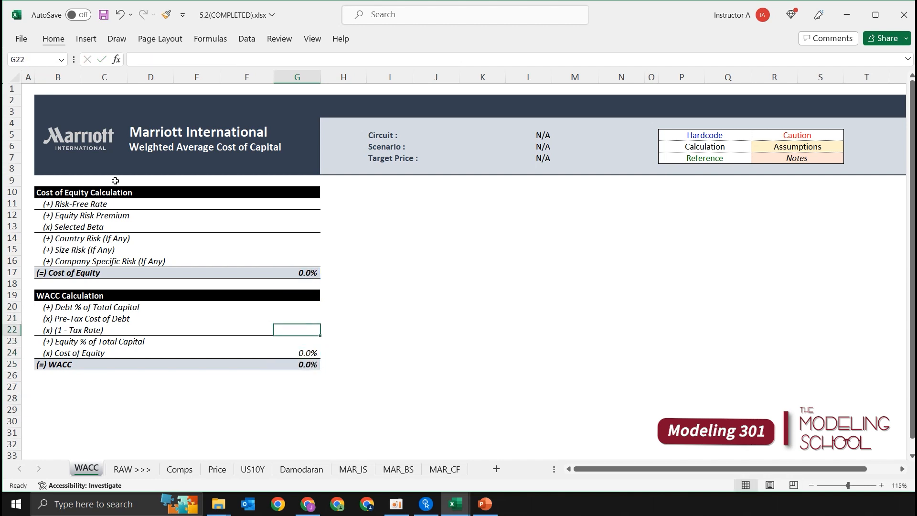
{"action": "key", "text": "Up"}
{"action": "key", "text": "Up"}
{"action": "key", "text": "Up"}
{"action": "key", "text": "Up"}
{"action": "key", "text": "Up"}
{"action": "key", "text": "Up"}
{"action": "key", "text": "Up"}
{"action": "key", "text": "ctrl+Left"}
{"action": "key", "text": "ctrl+Up"}
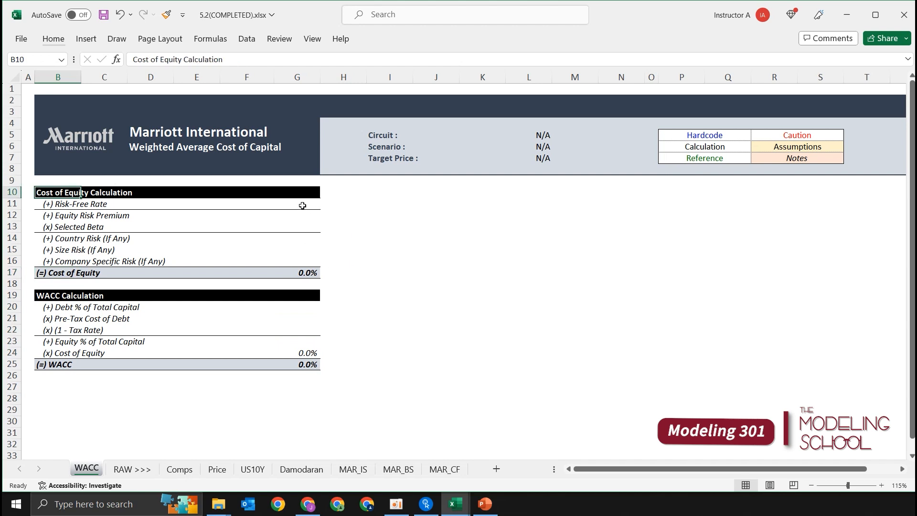
{"action": "left_click_drag", "start_coordinate": [299, 206], "coordinate": [306, 263]}
{"action": "left_click_drag", "start_coordinate": [312, 305], "coordinate": [308, 340]}
{"action": "left_click", "coordinate": [472, 283]}
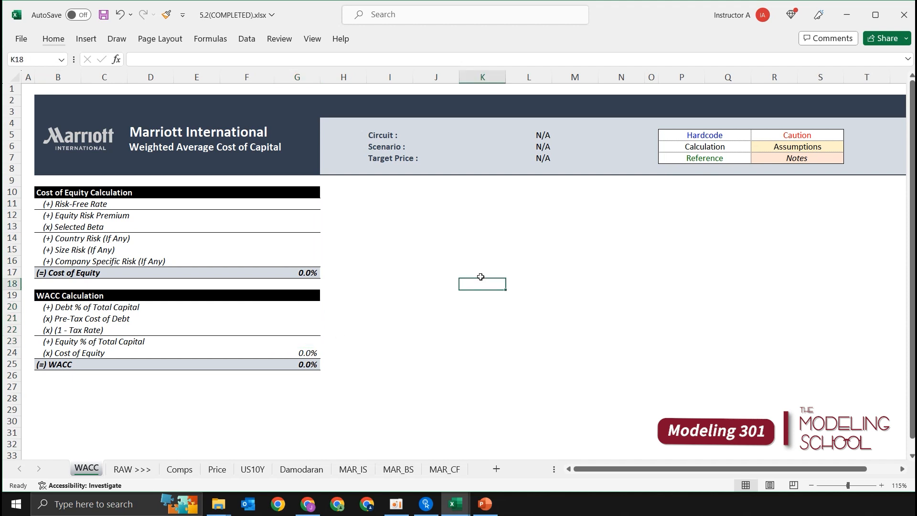
Return to cell A1 and save the workbook.
{"action": "key", "text": "ctrl+Home"}
{"action": "key", "text": "ctrl+s"}
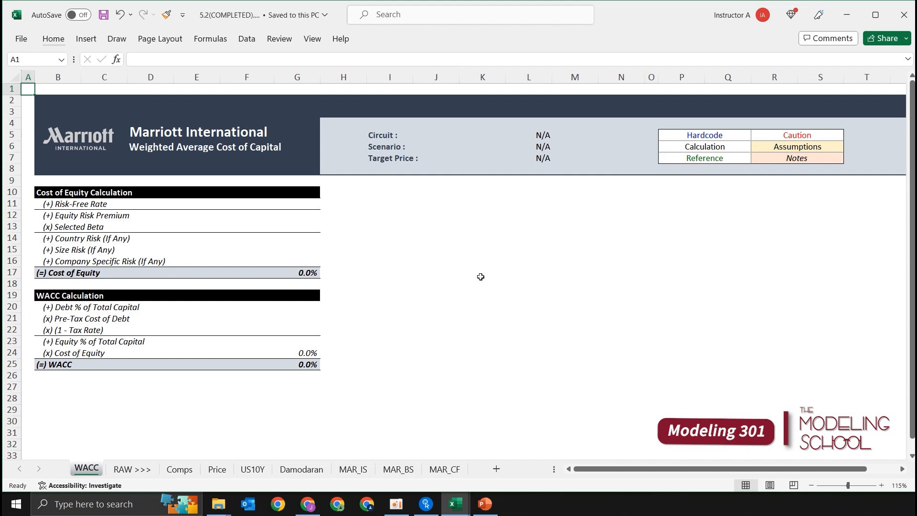